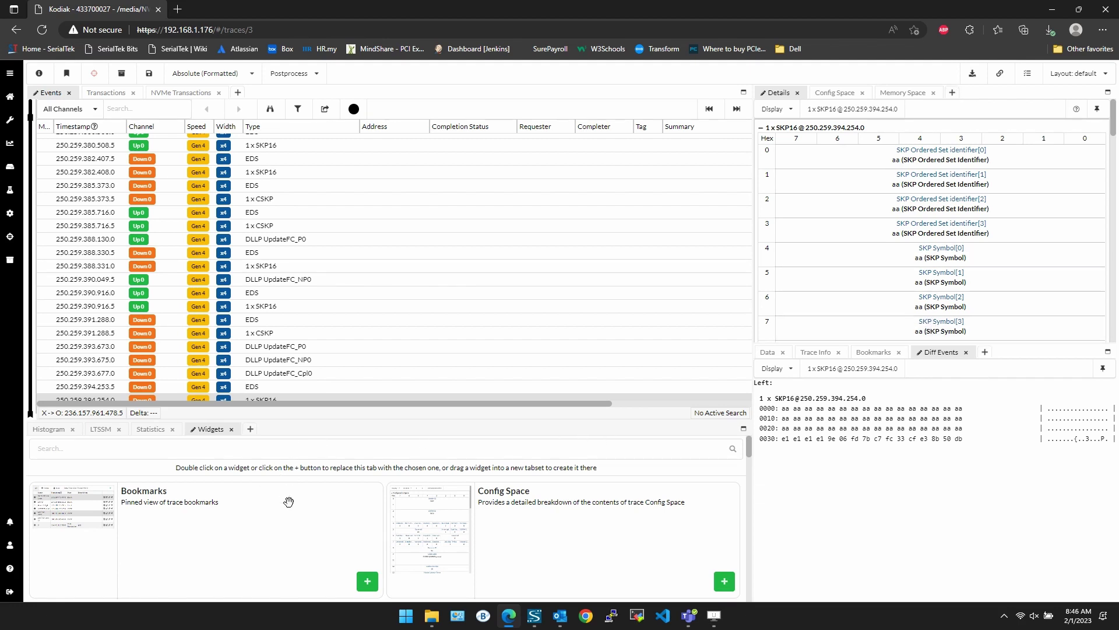
Step: Find the NVMe Statistics widget in the widget list and add it to the tabset holding the Events and Transactions views
scroll(289, 502, "down", 1)
scroll(325, 497, "up", 1)
scroll(361, 488, "down", 8)
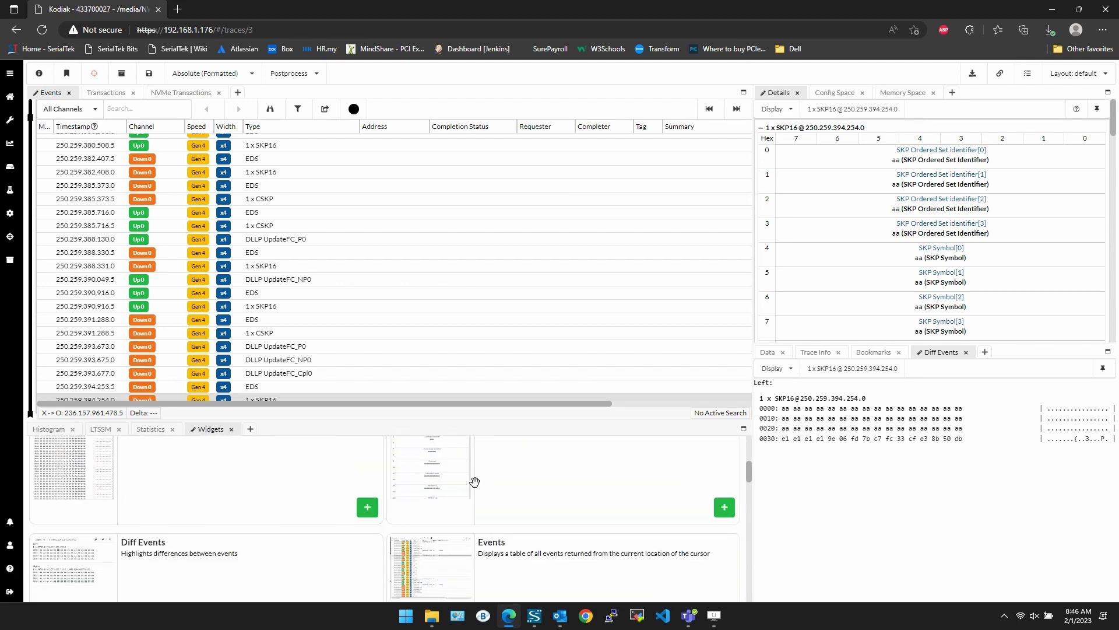
scroll(233, 501, "down", 10)
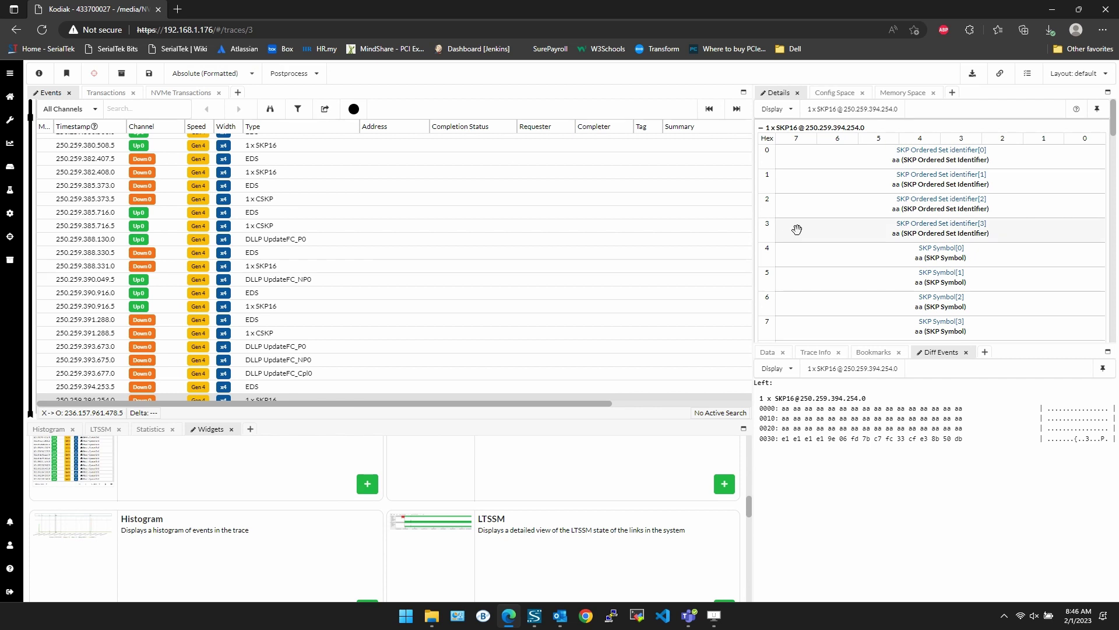
scroll(473, 525, "down", 10)
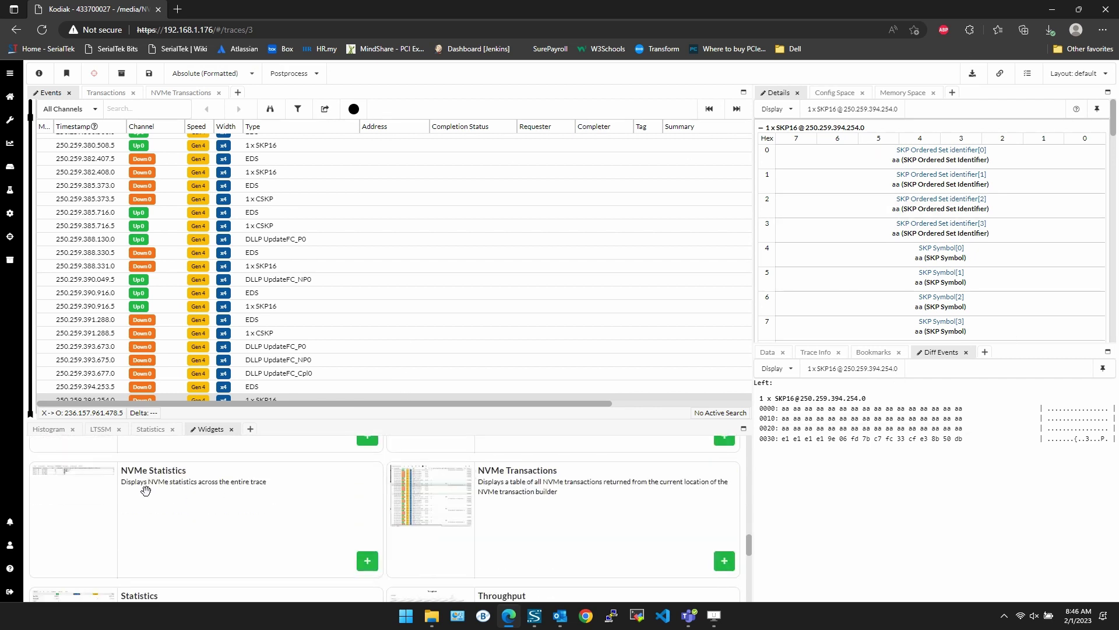
left_click_drag(146, 491, 652, 175)
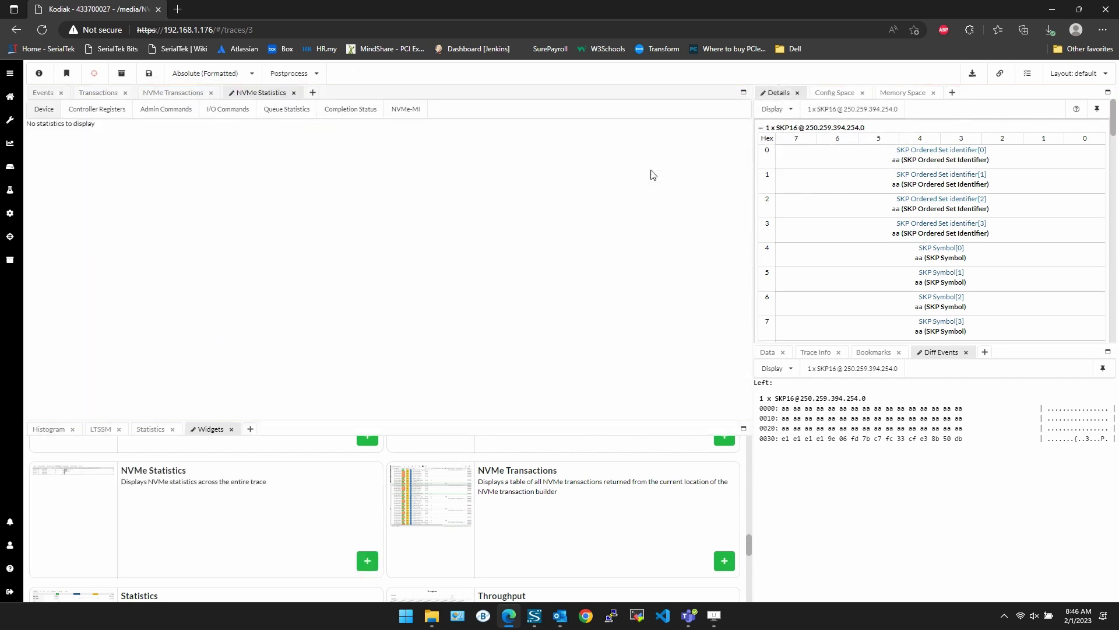
Step: Try NVMe Statistics as a split pane beside the NVMe Transactions and Widgets views, ending as a tab in the Widgets tabset
left_click_drag(236, 95, 718, 138)
left_click_drag(428, 92, 60, 169)
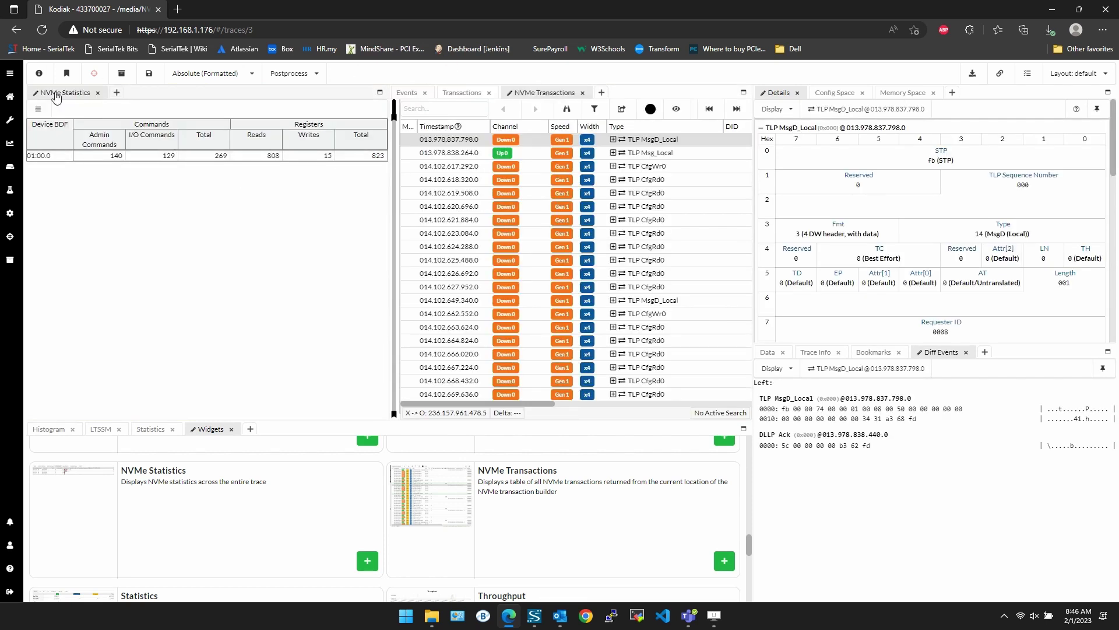
left_click_drag(64, 92, 513, 431)
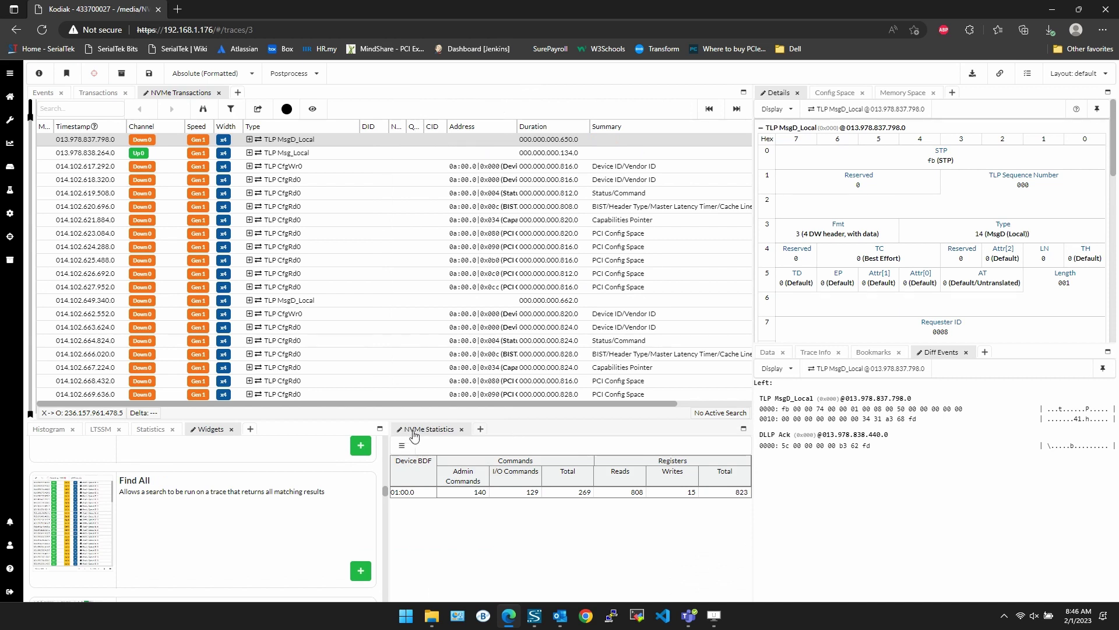
left_click_drag(414, 434, 283, 437)
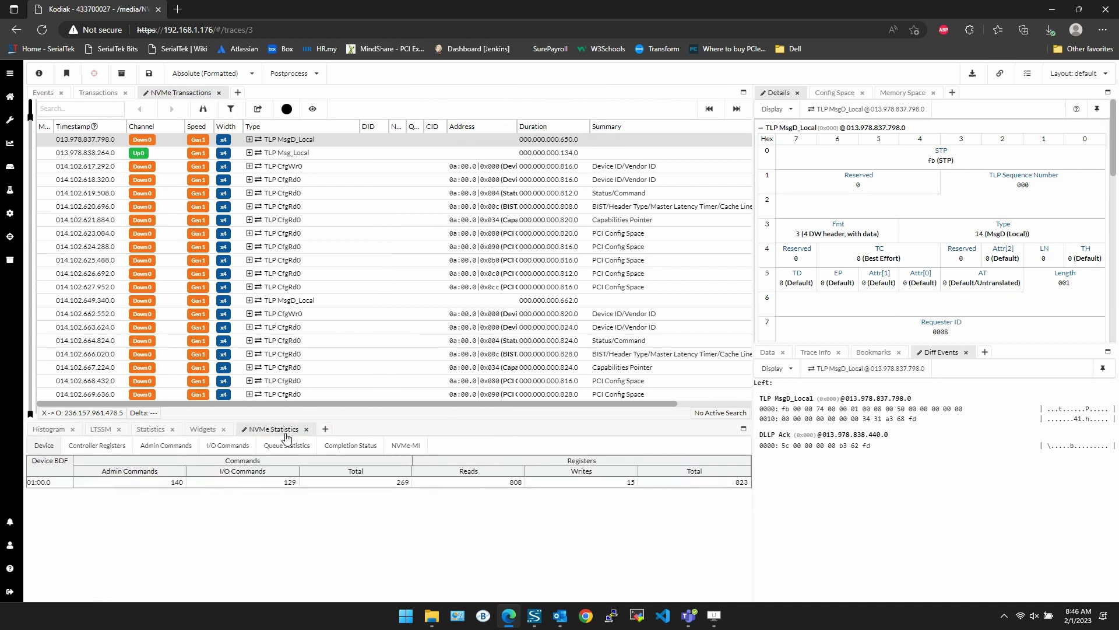
Step: Replace the Widgets tab with the NVMe Statistics widget and close the duplicate NVMe Statistics tab
left_click(203, 430)
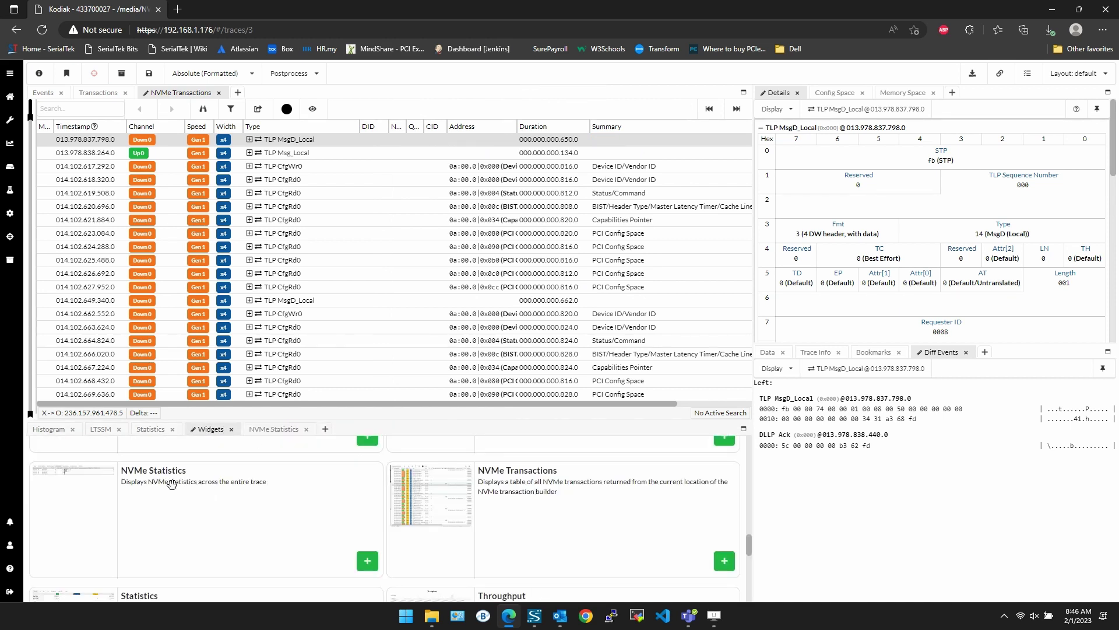
left_click(177, 497)
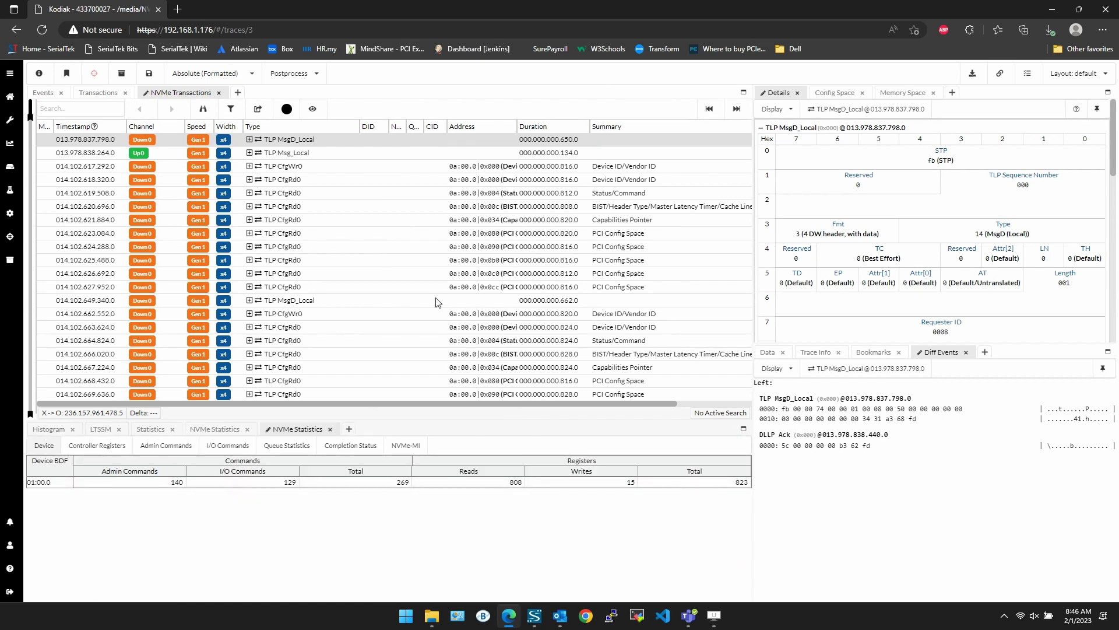
left_click(247, 429)
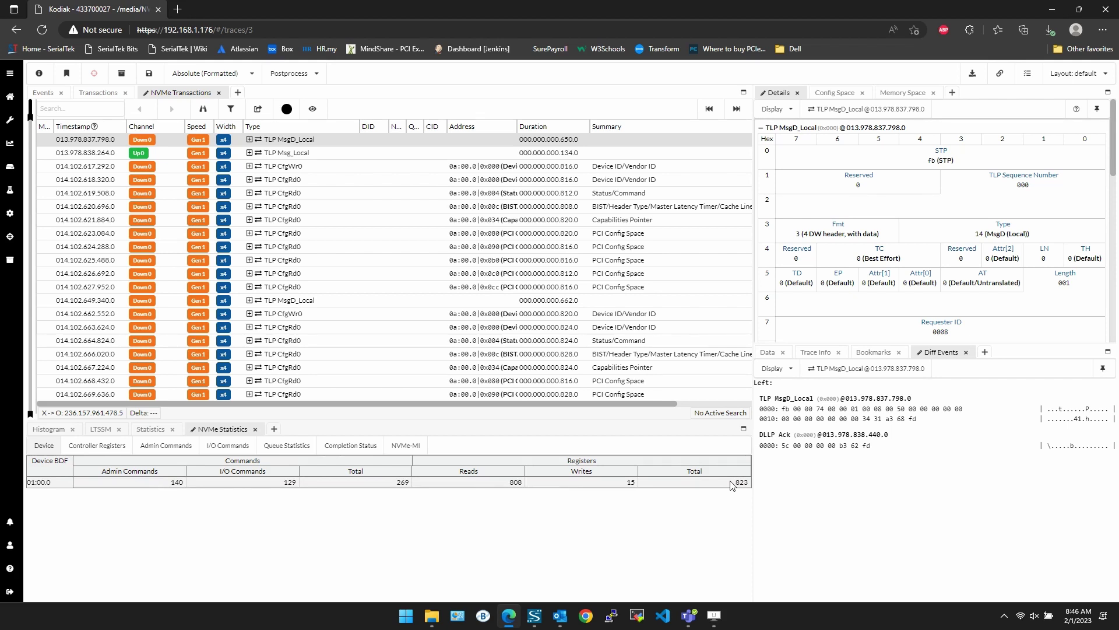
Step: Show the Controller Registers statistics and jump to the CMB Size register read in the NVMe transactions
left_click(93, 449)
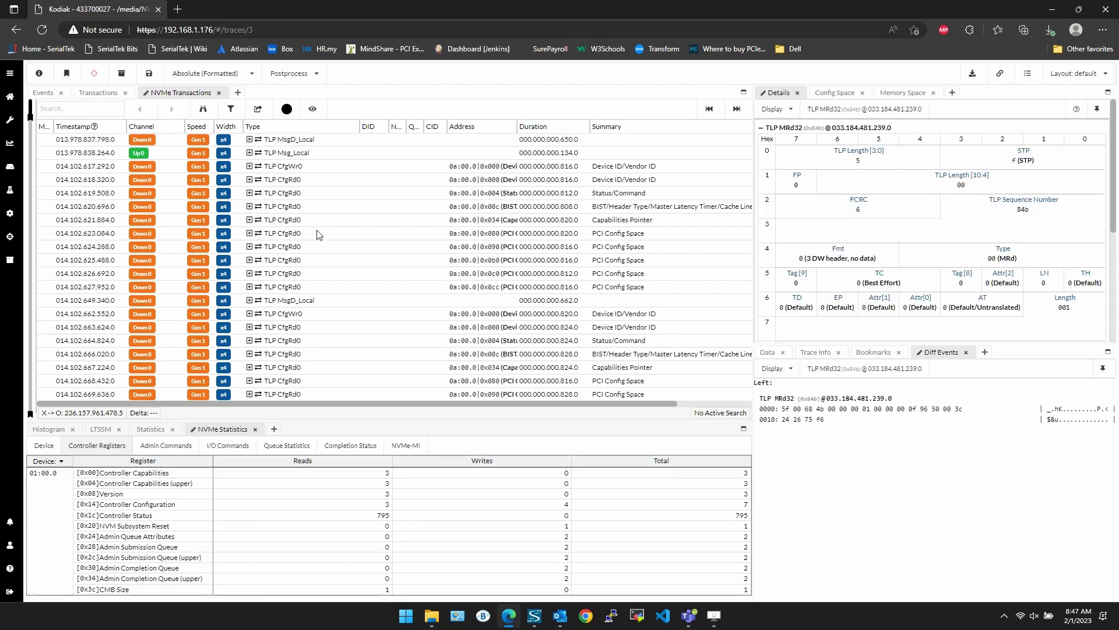
left_click(284, 180)
left_click(388, 591)
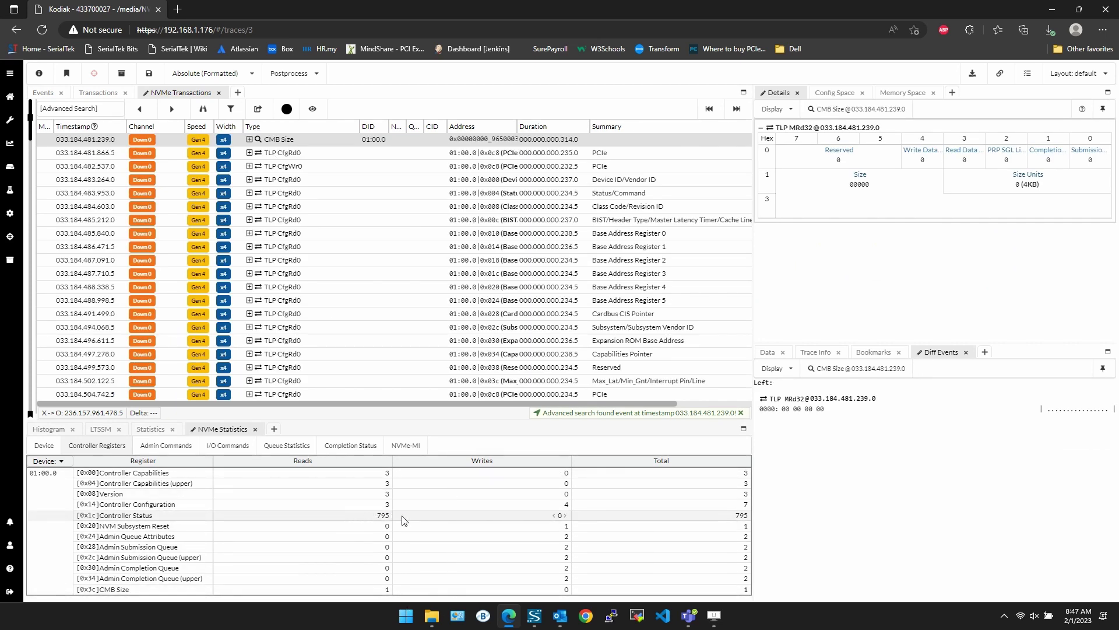
Step: Return to the start of the NVMe transactions, hide the non-NVMe TLP entries and select the first Controller Capabilities (upper) read
left_click(709, 109)
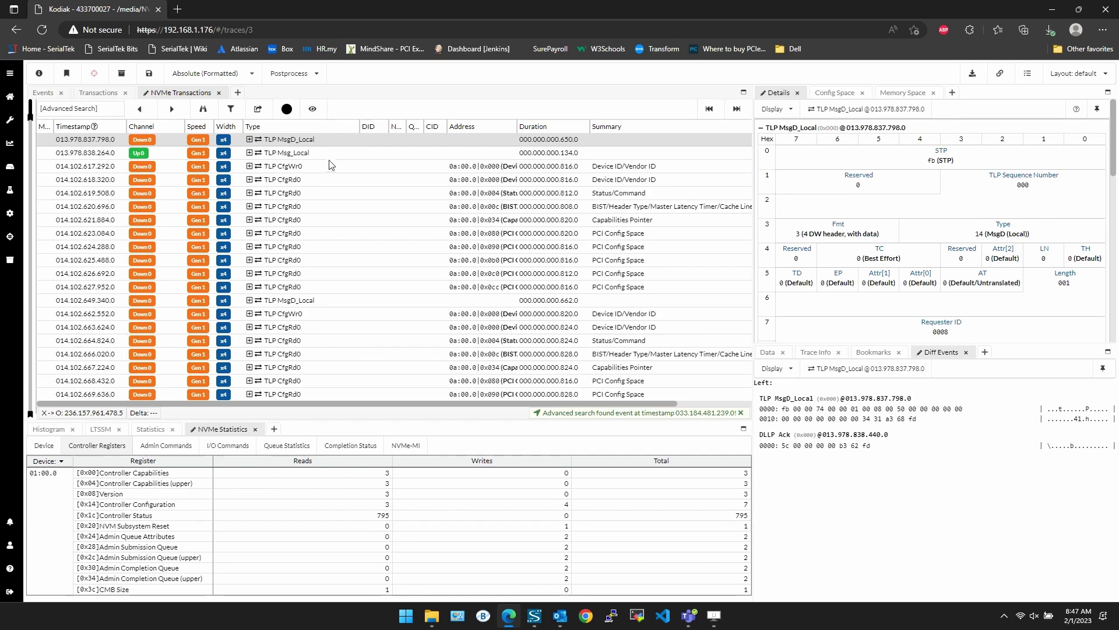
left_click(312, 109)
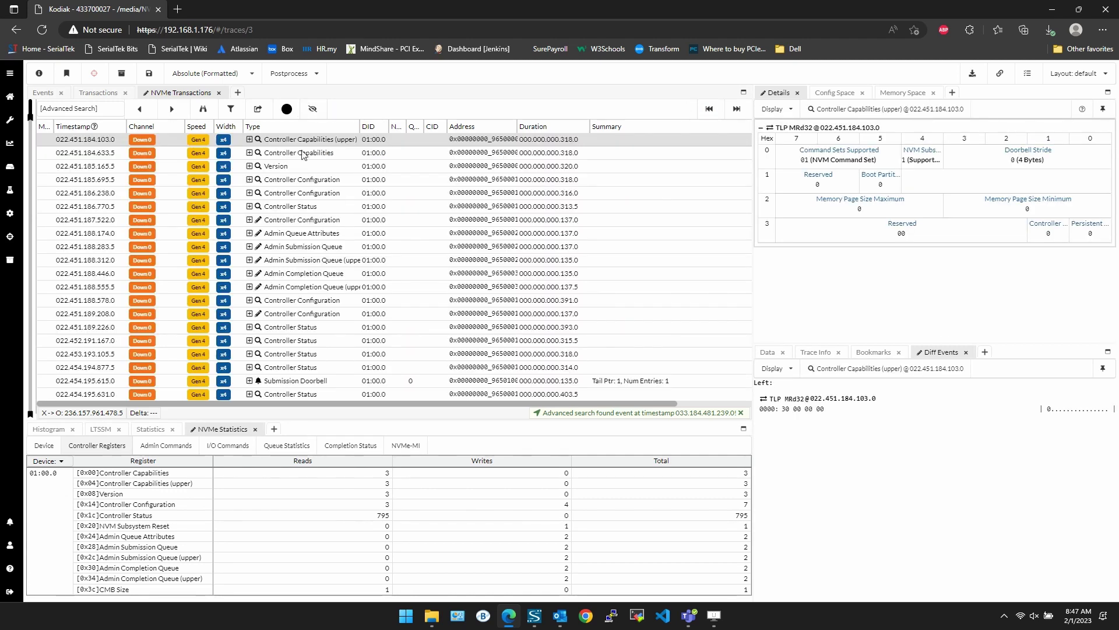
left_click(309, 140)
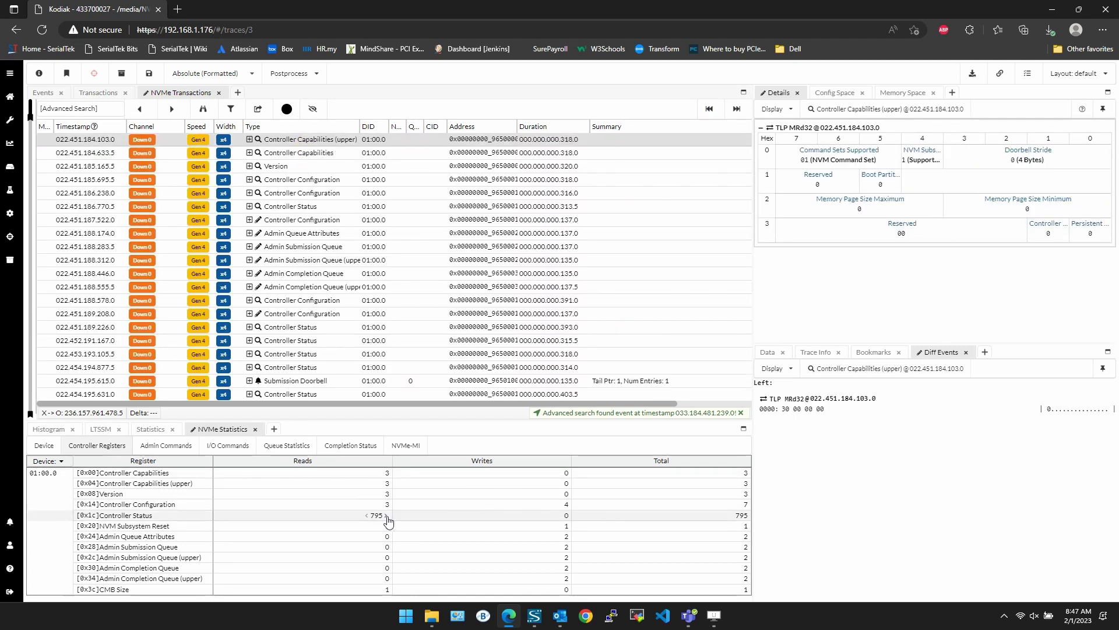
Step: Step through successive Controller Status register reads and jump to the next Controller Capabilities (upper) read
left_click(386, 515)
left_click(386, 516)
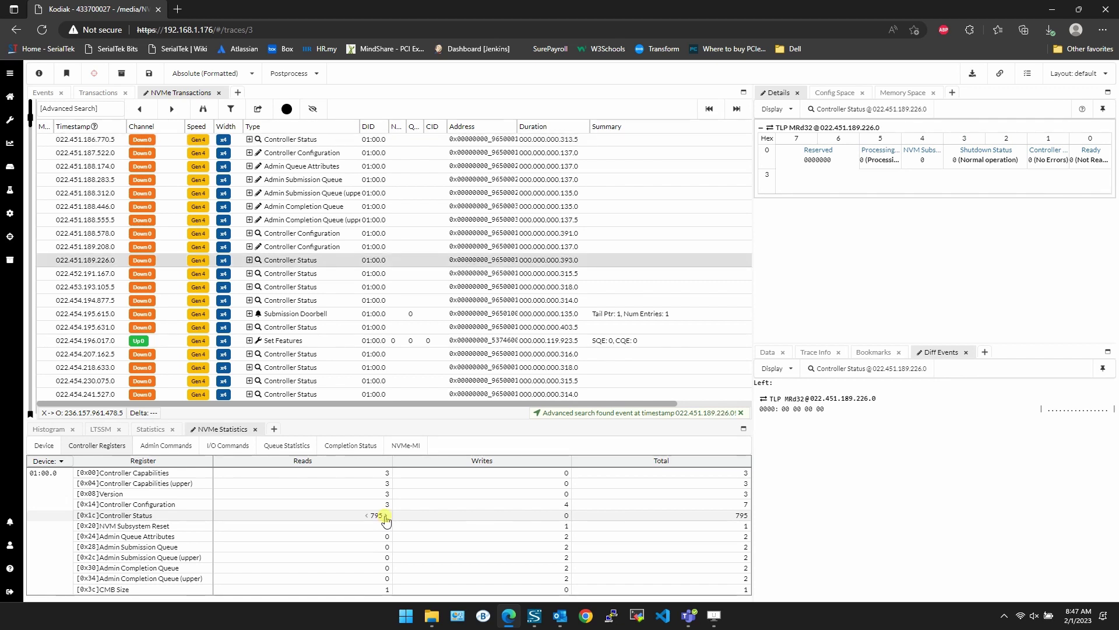
left_click(386, 515)
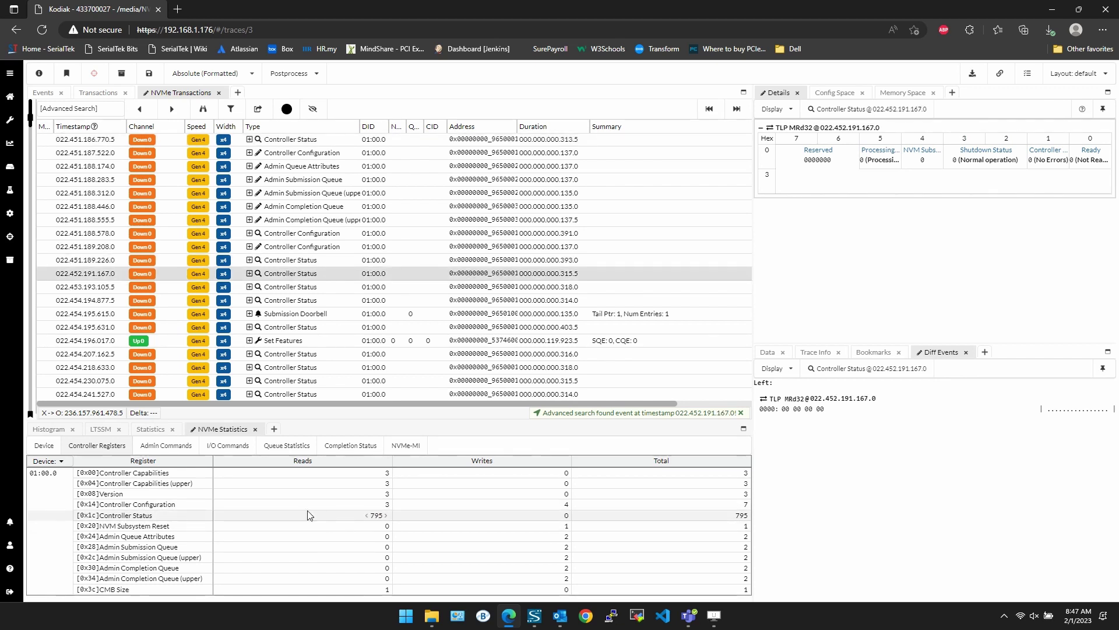
left_click(386, 483)
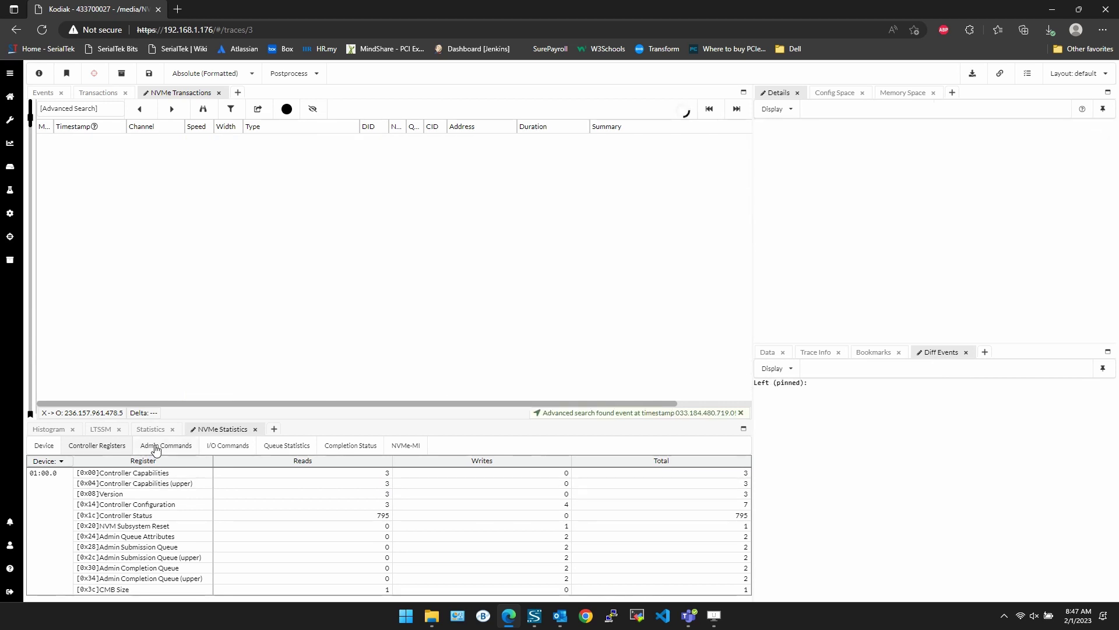
Step: Show the Admin Commands statistics, view their graph as Distribution and restore Box & Whisker
left_click(175, 446)
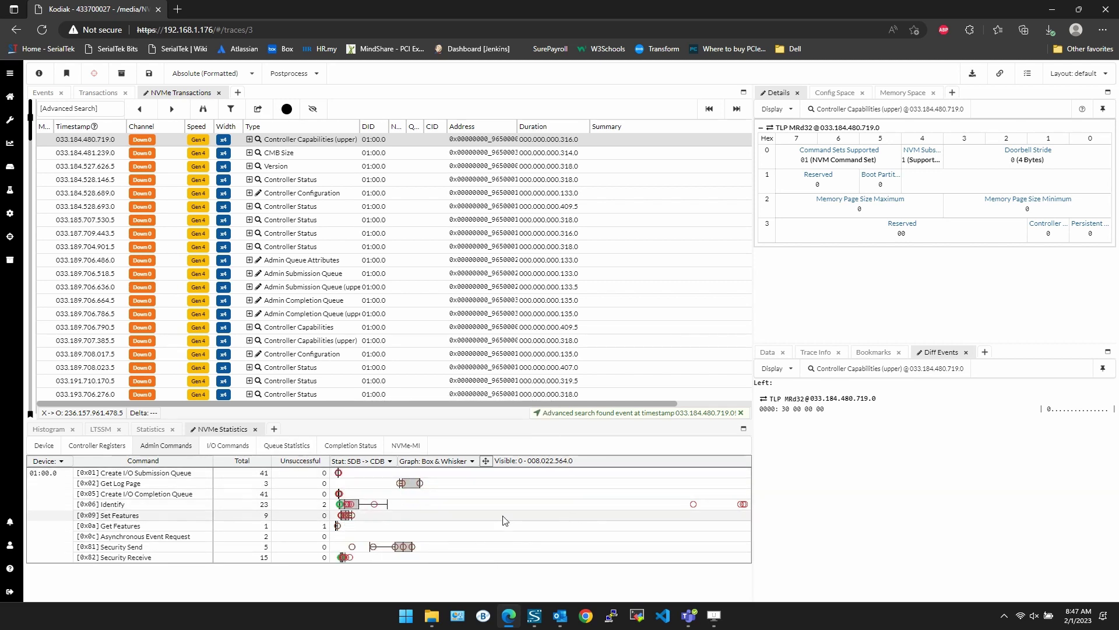
left_click(470, 462)
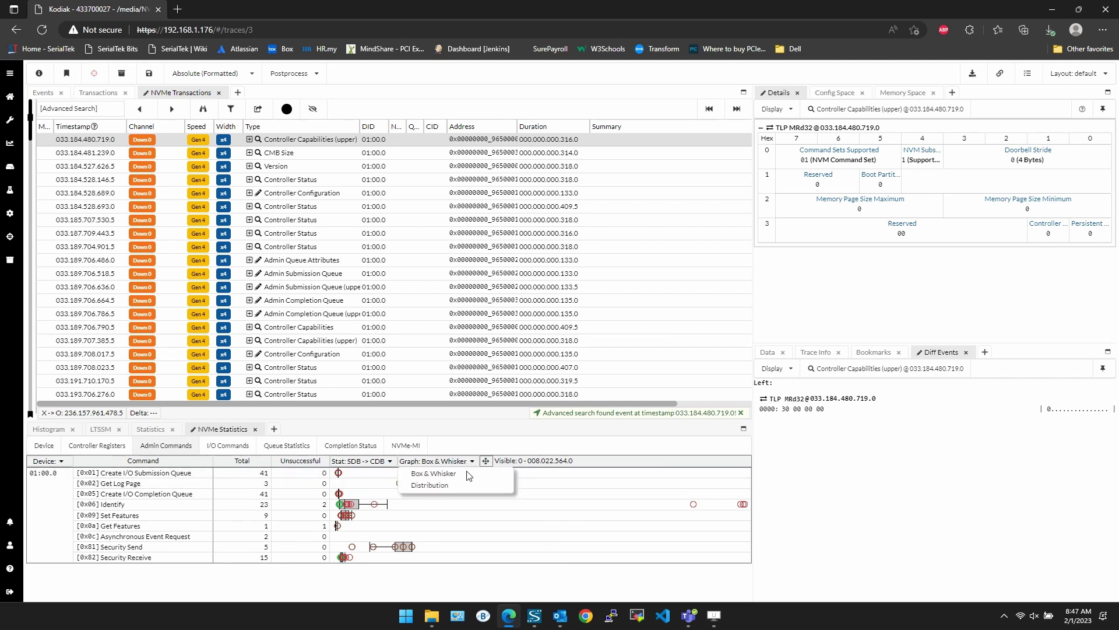
left_click(451, 488)
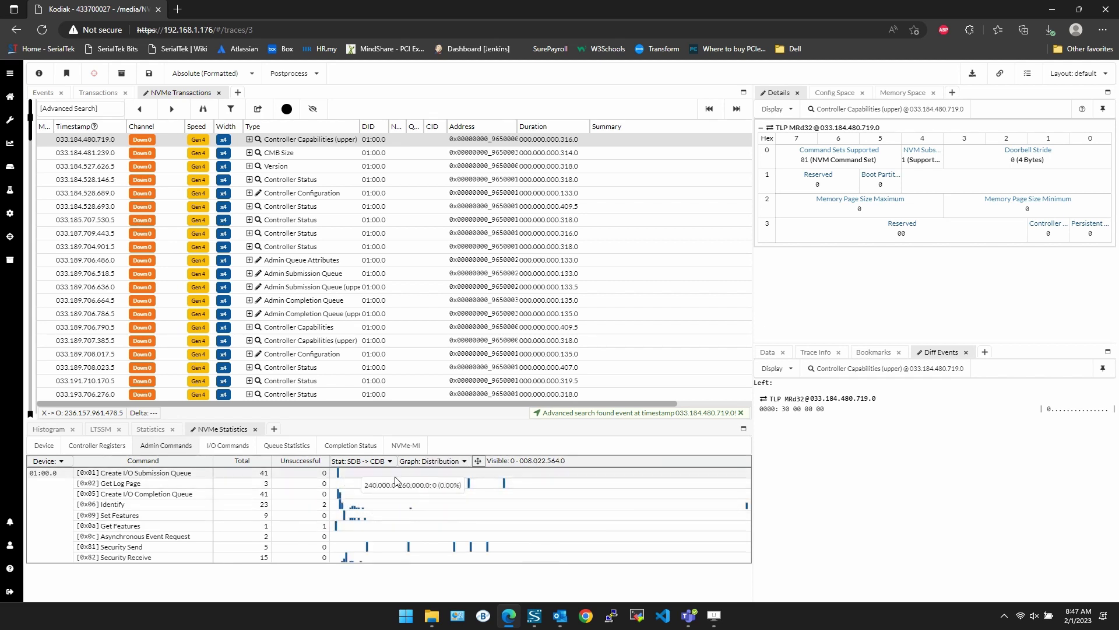
left_click(464, 461)
left_click(450, 475)
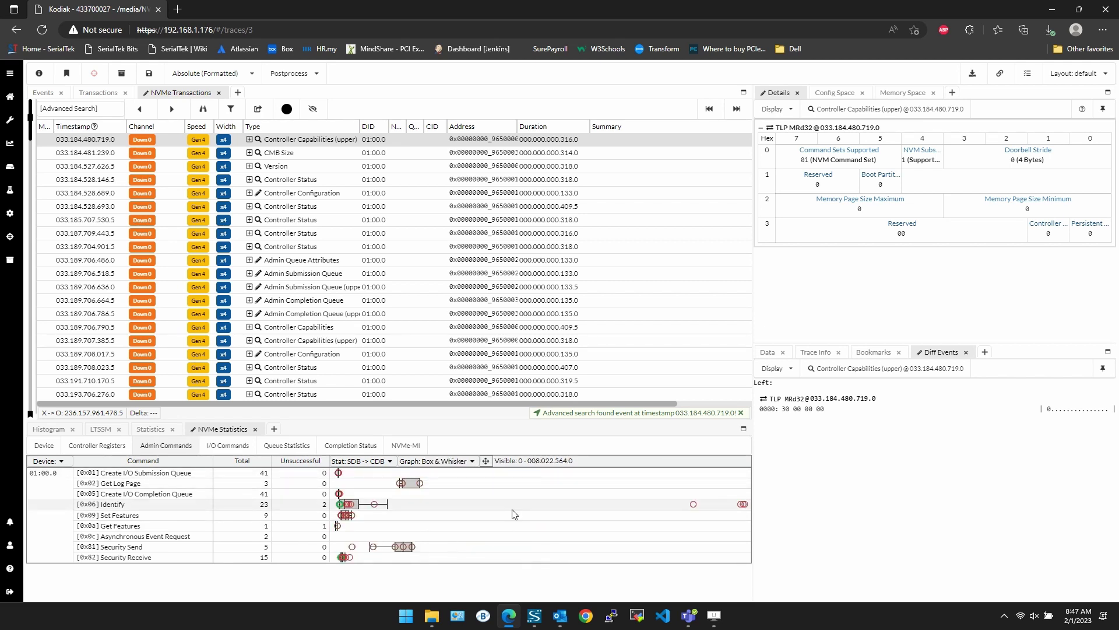
Step: Look through the I/O Commands, Queue Statistics, Completion Status and NVMe-MI statistics
left_click(227, 446)
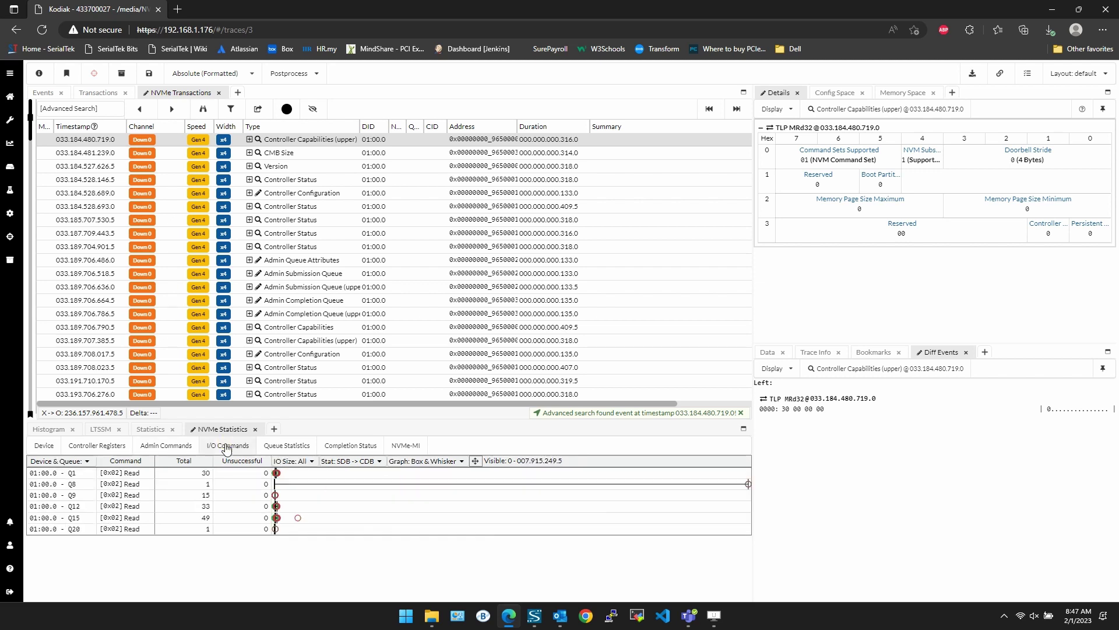
left_click(272, 447)
left_click(350, 445)
left_click(405, 445)
left_click(329, 451)
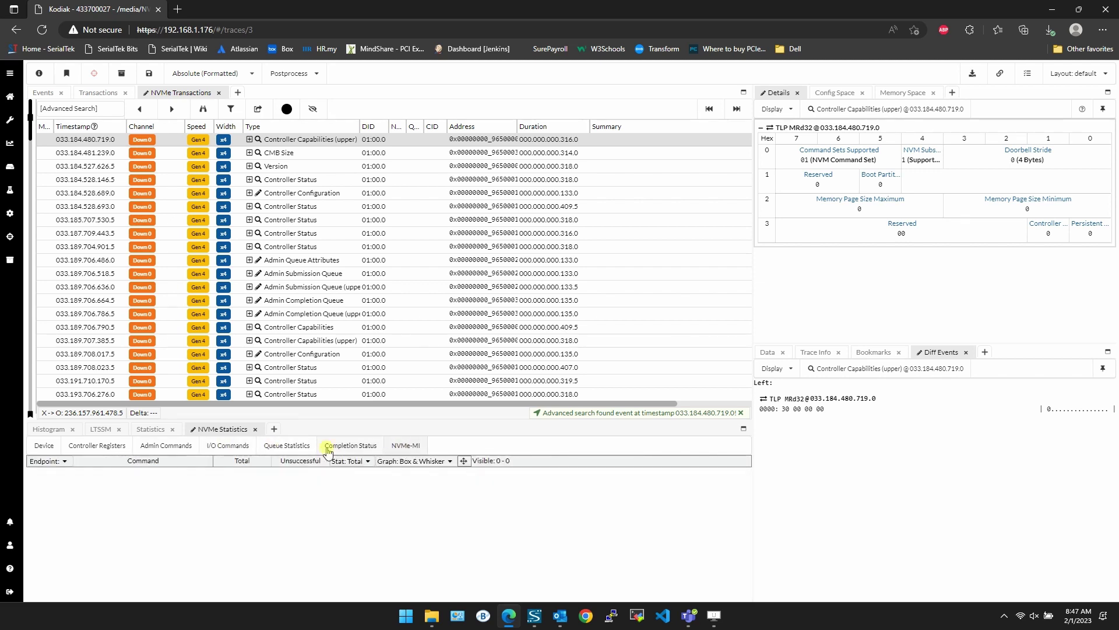
Step: Return to the Admin Commands statistics, review the available latency statistics and select SDB -> CDB
left_click(187, 448)
mouse_move(349, 508)
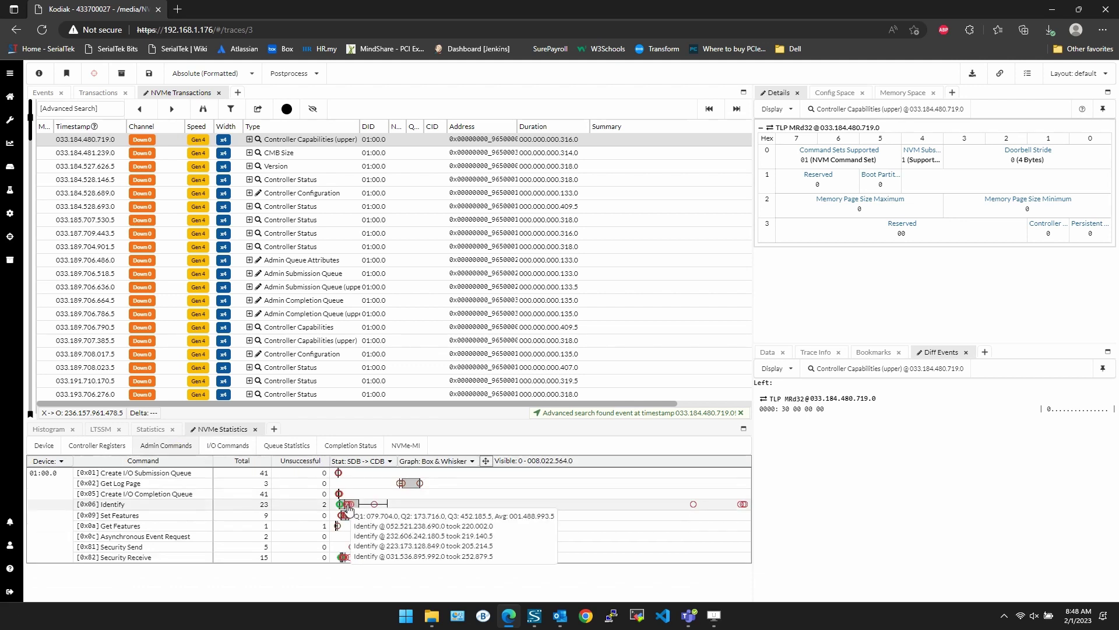
left_click(361, 460)
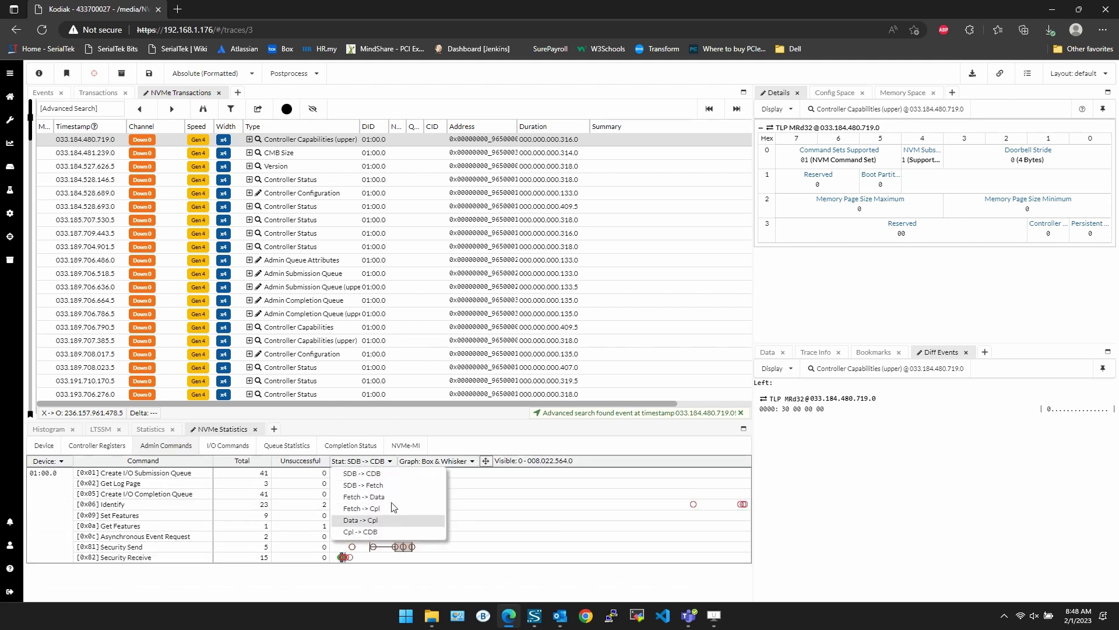
left_click(393, 473)
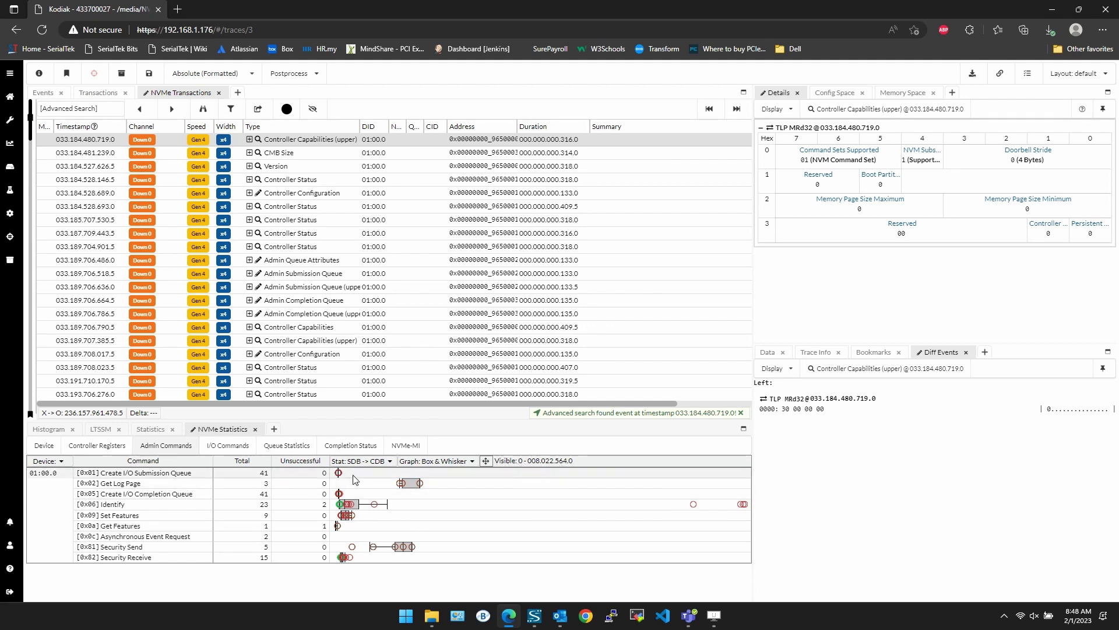
Step: Explore the Admin Commands latency graph and jump to the transaction of the shortest-latency Identify command
mouse_move(341, 475)
scroll(339, 477, "up", 1)
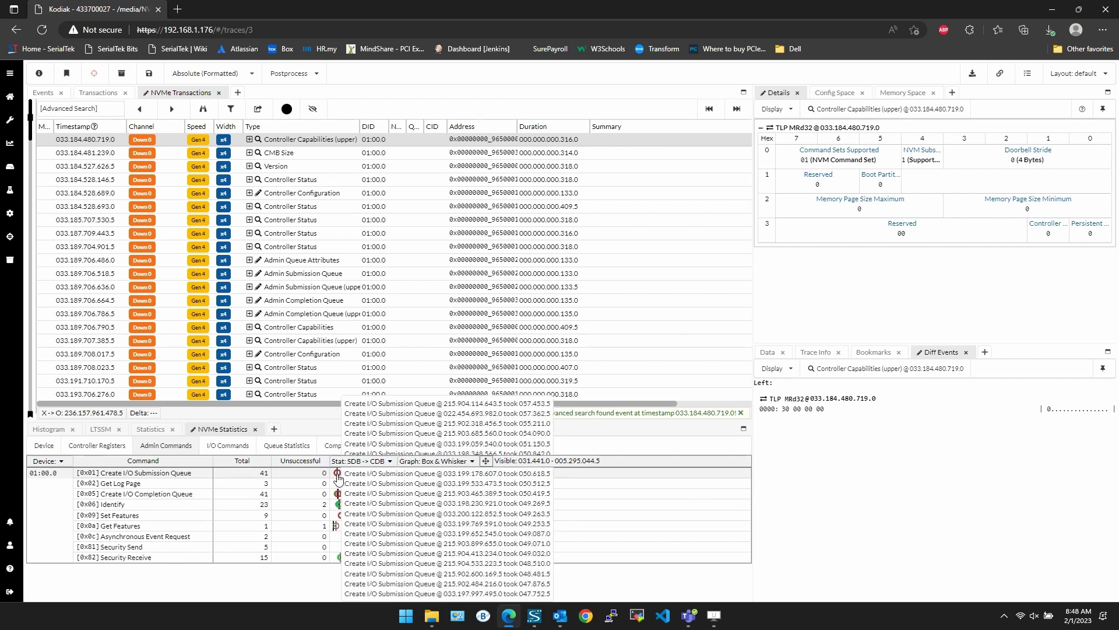
scroll(408, 487, "up", 5)
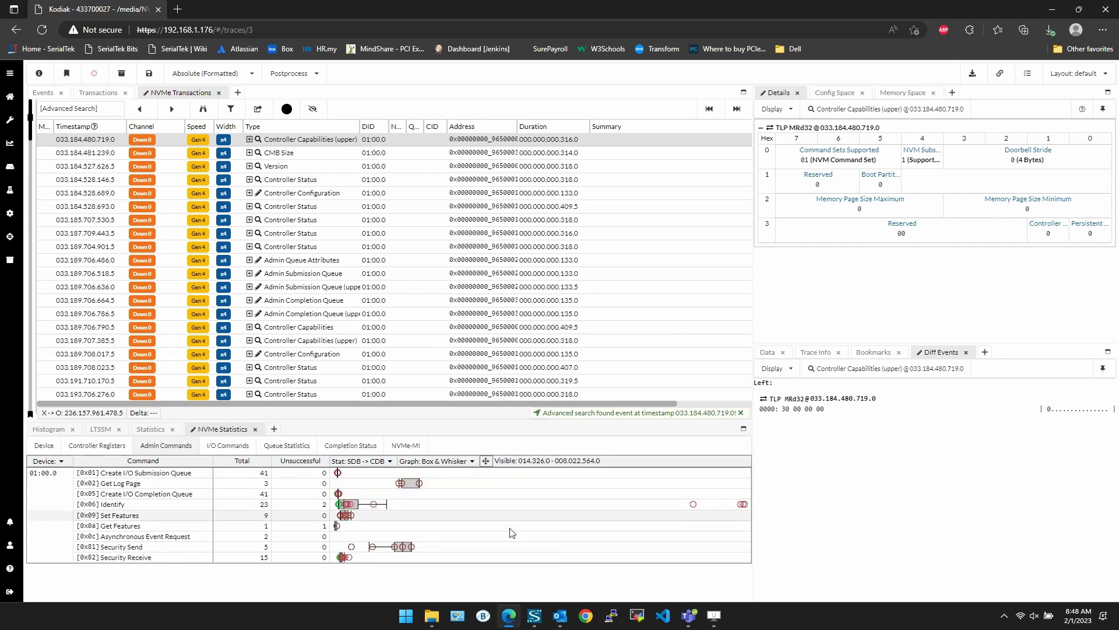
scroll(431, 499, "down", 2)
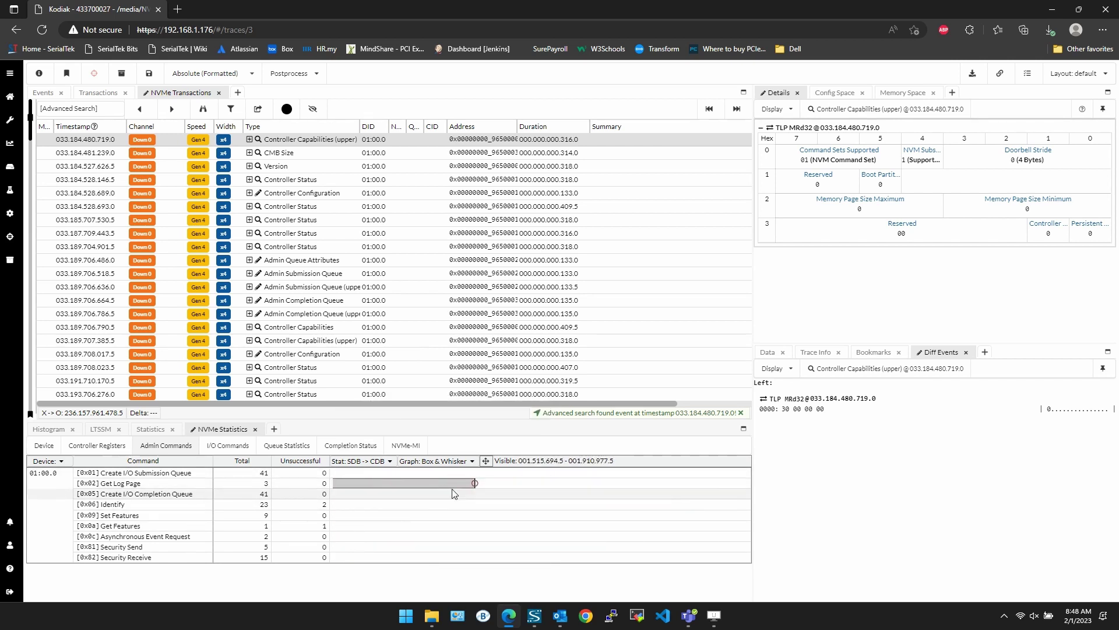
scroll(433, 502, "down", 3)
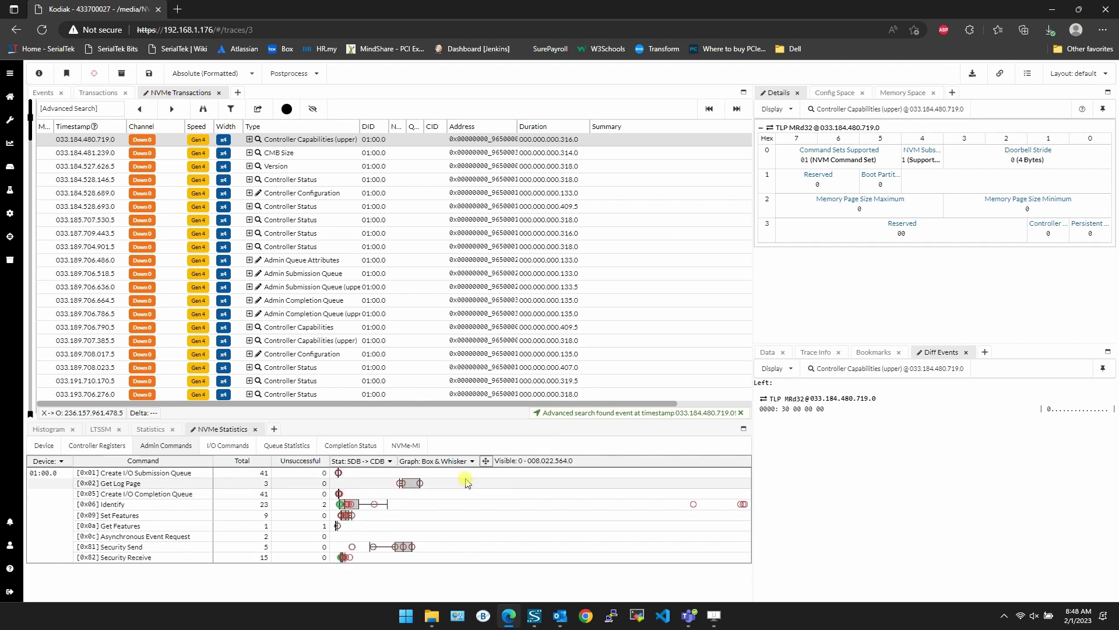
scroll(362, 507, "up", 8)
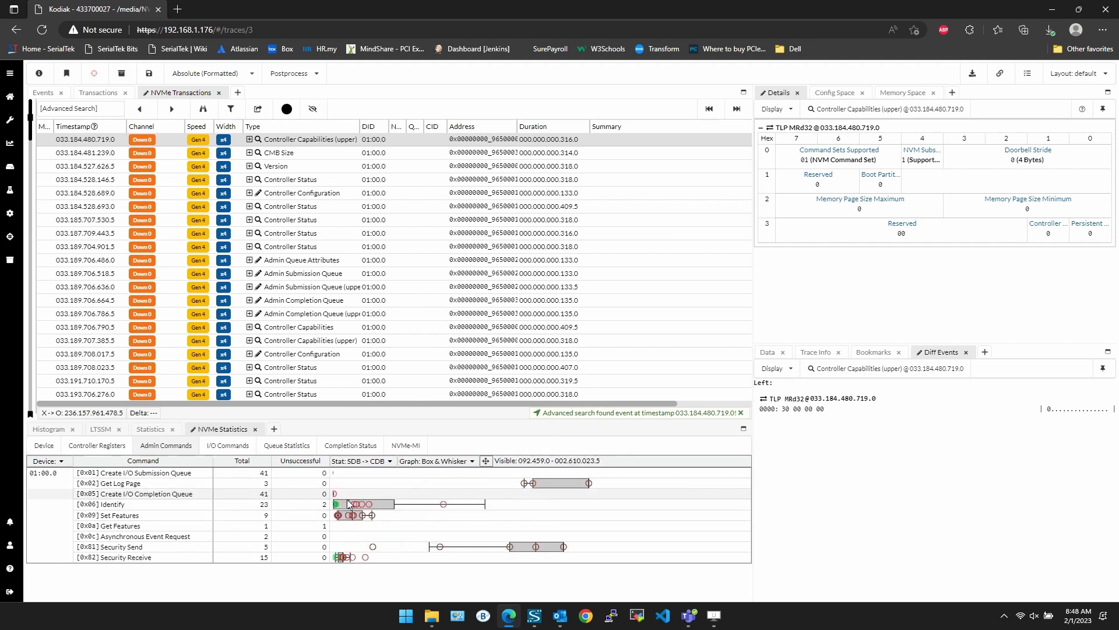
left_click_drag(470, 505, 417, 508)
left_click(418, 509)
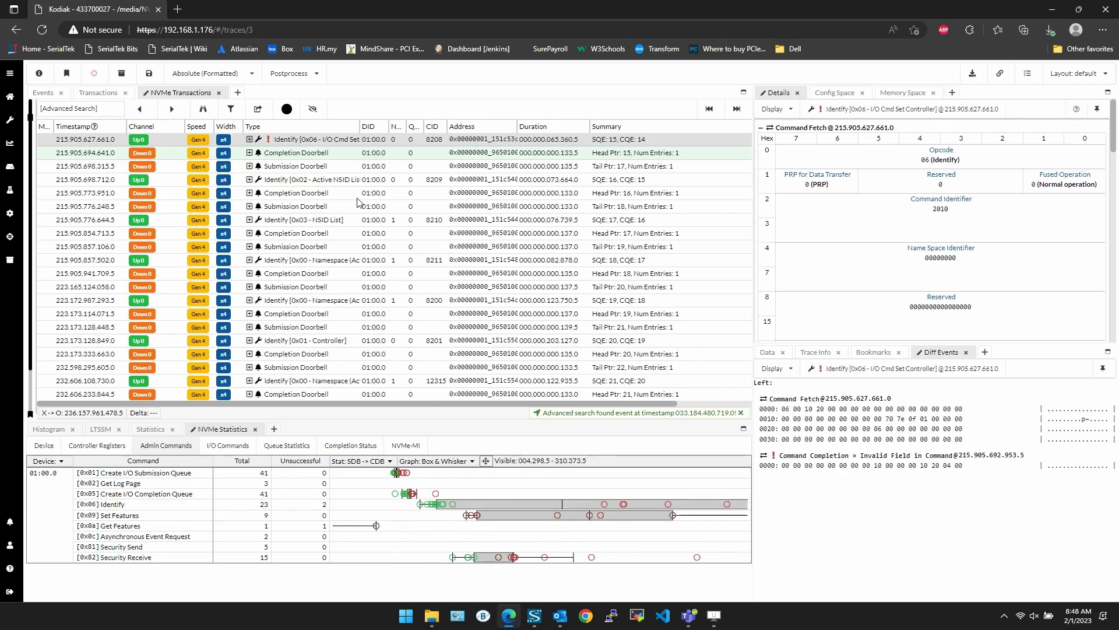
Step: Inspect the outlier latency point of the Create I/O Completion Queue command in the graph
left_click_drag(512, 493, 333, 497)
mouse_move(676, 498)
left_mouse_down()
mouse_move(415, 499)
mouse_move(707, 496)
mouse_move(325, 498)
mouse_move(415, 515)
mouse_move(761, 516)
mouse_move(686, 513)
left_mouse_up()
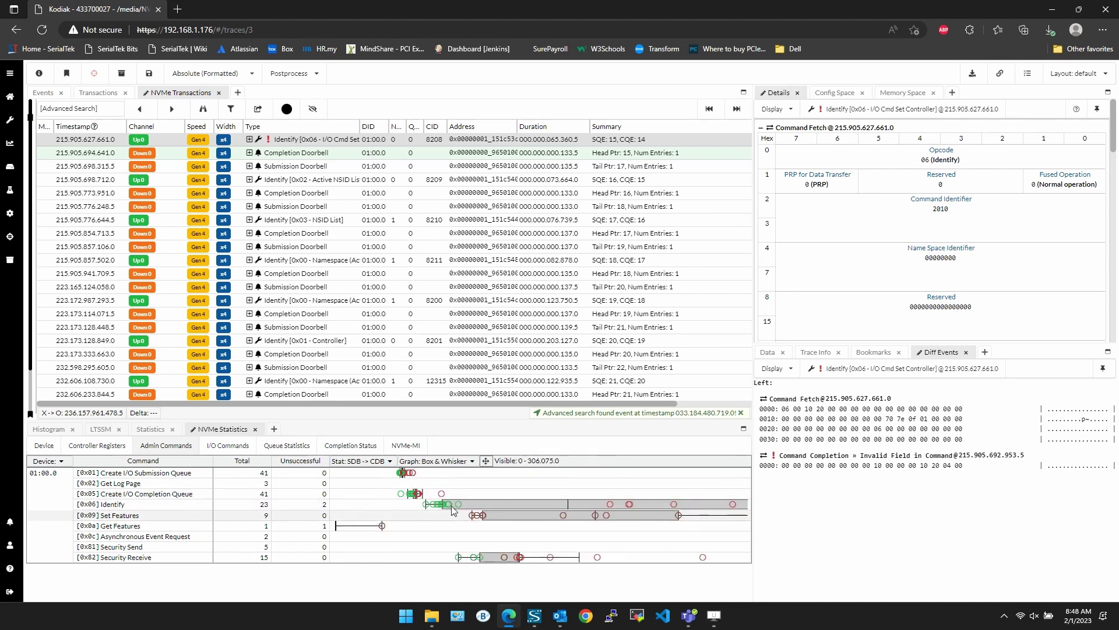
mouse_move(442, 494)
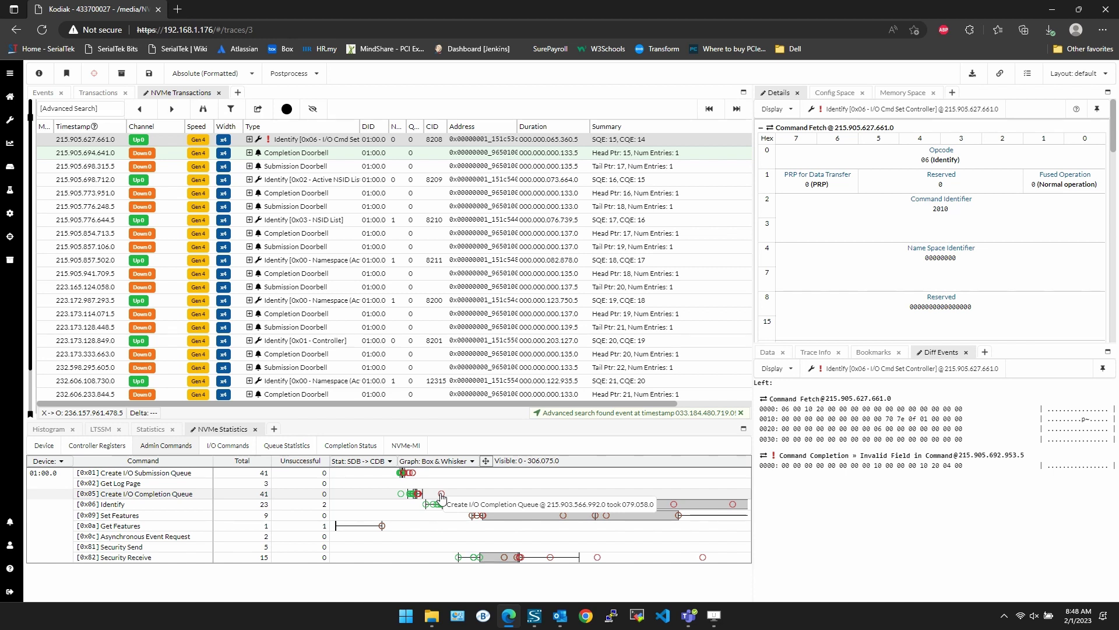
Step: Jump to the shortest-latency Security Receive transaction from the Admin Commands graph, and from there to the next Identify command
mouse_move(400, 495)
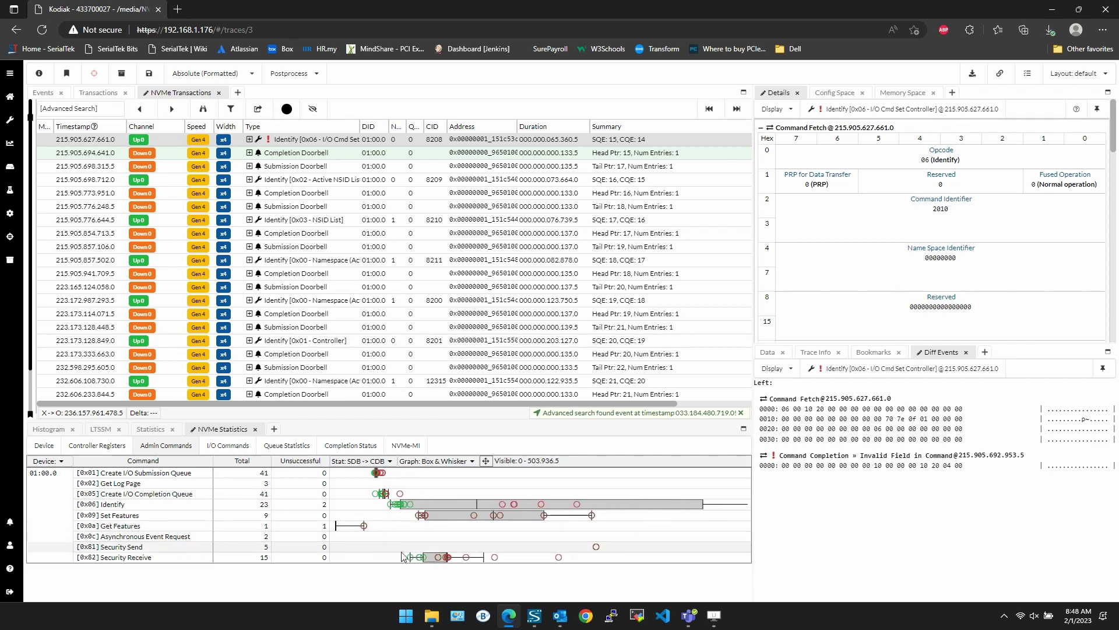
left_click(410, 558)
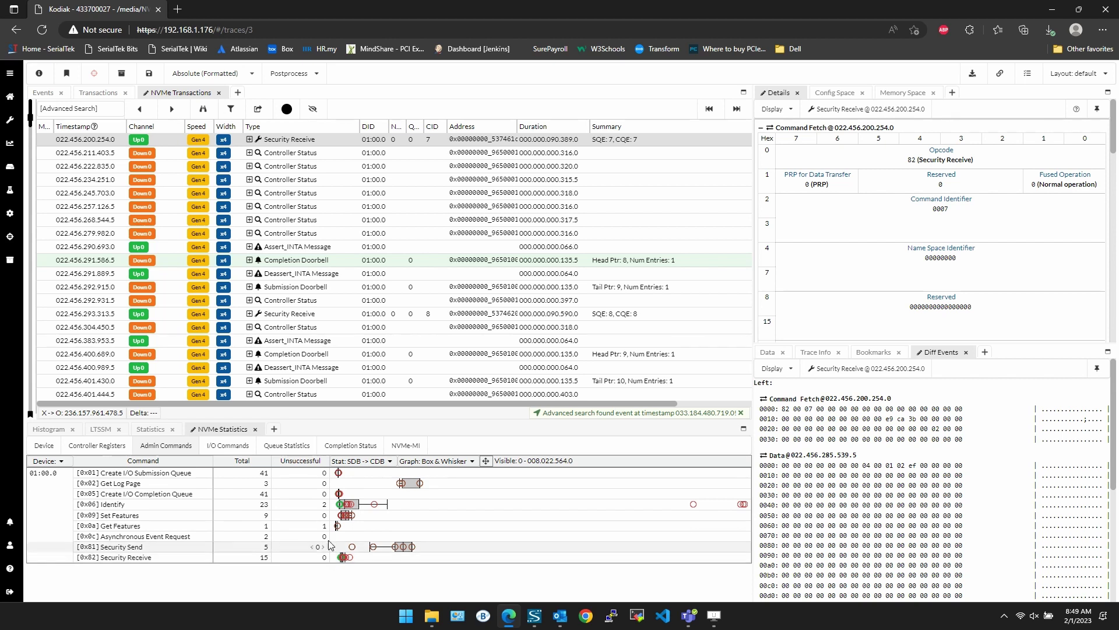
left_click(265, 504)
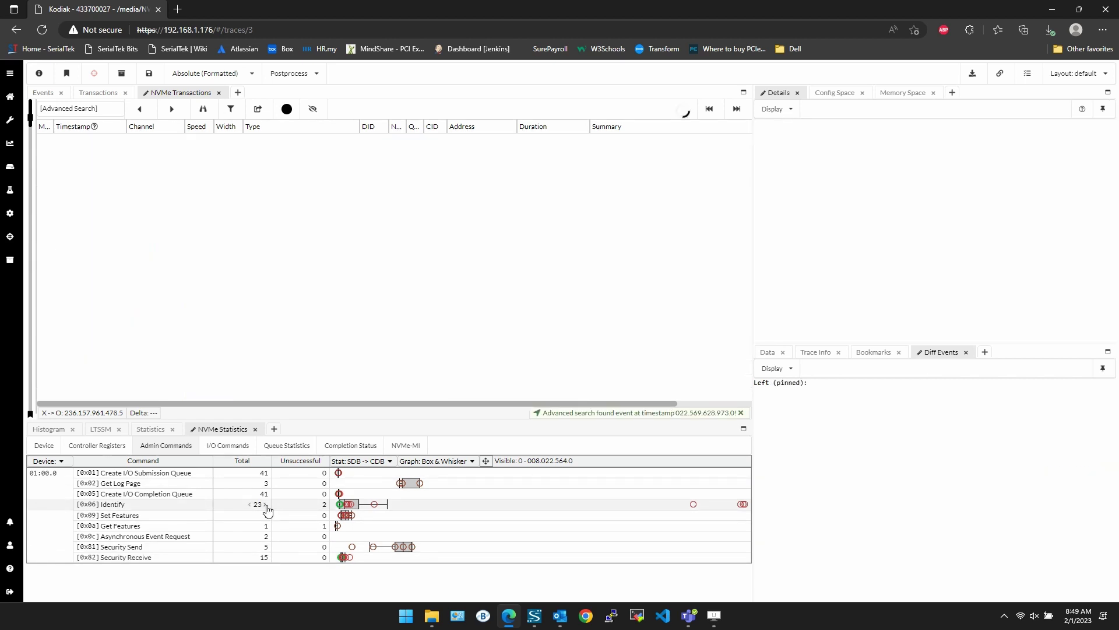
Step: Open the I/O Commands statistics, keep the IO size filter at All and review the available latency statistics
left_click(216, 446)
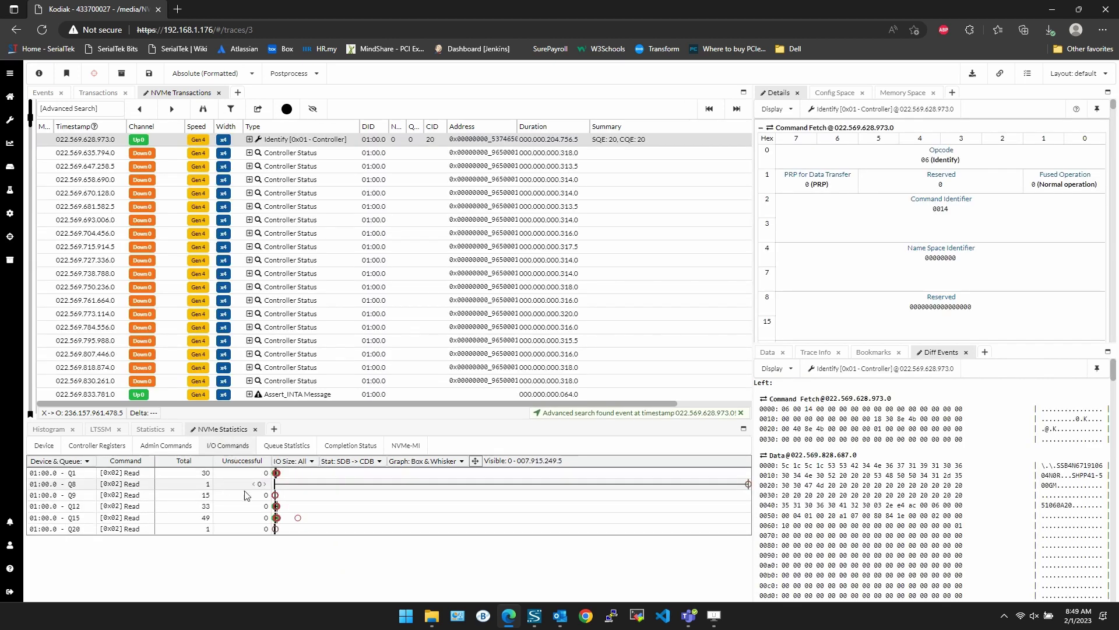
left_click(300, 461)
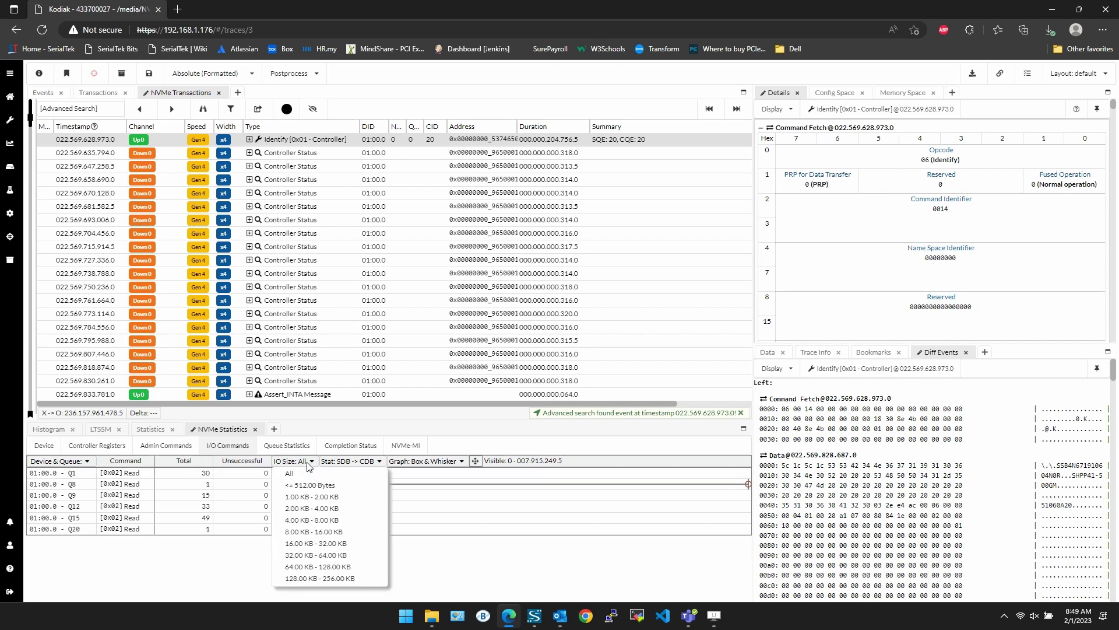
left_click(344, 472)
left_click(349, 461)
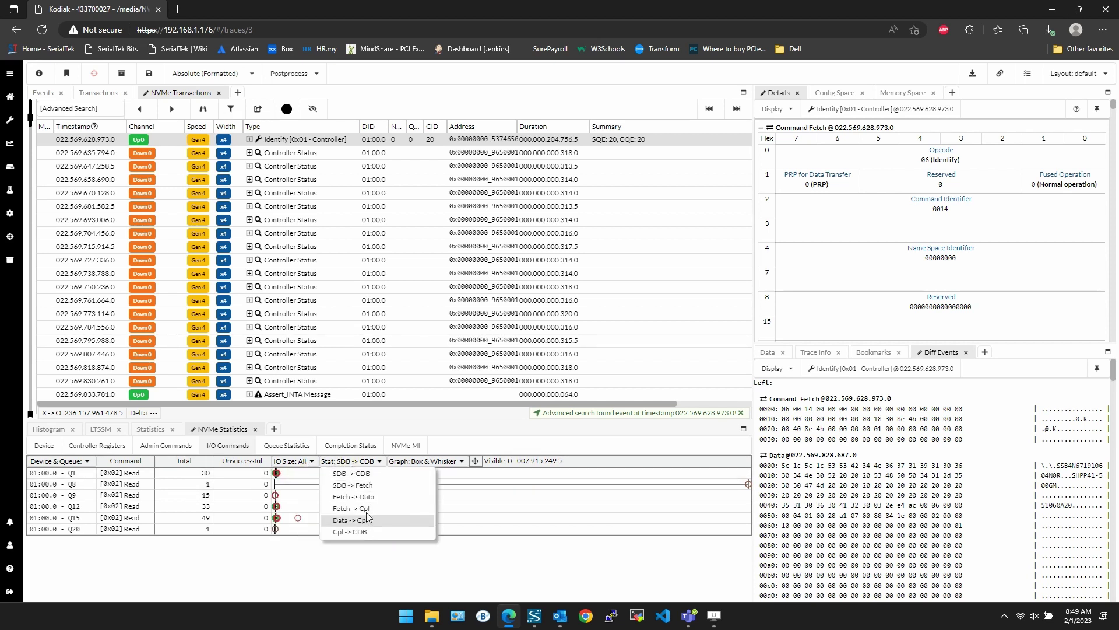
left_click(515, 550)
Step: Preview the I/O Commands Distribution graph, return to Box & Whisker and explore its latency range at different scales
left_click(449, 460)
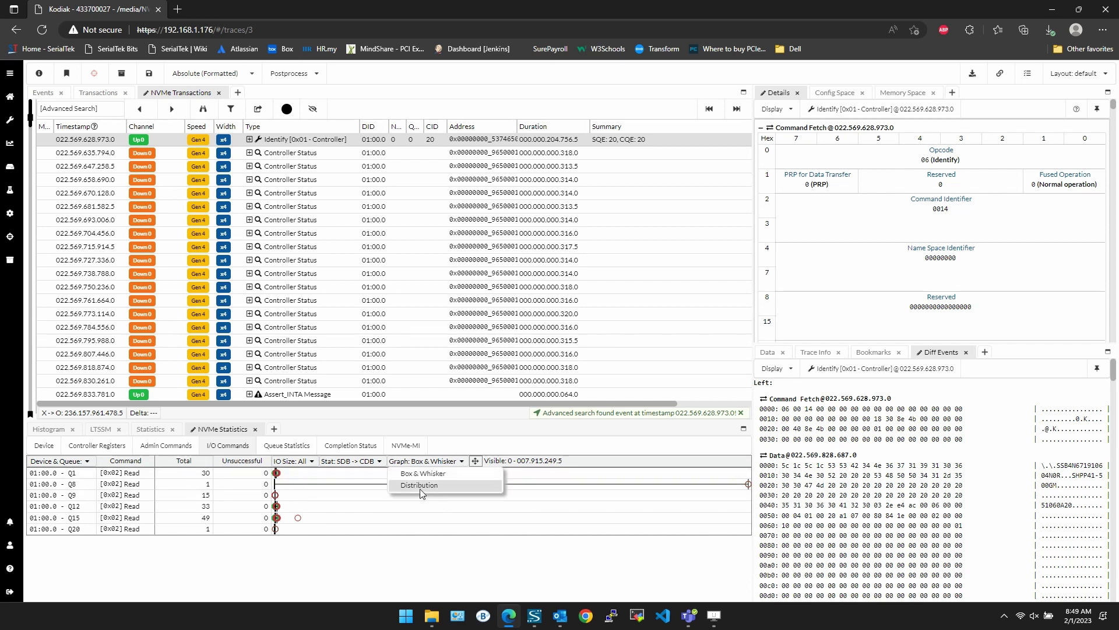
left_click(419, 485)
left_click(448, 461)
left_click(419, 474)
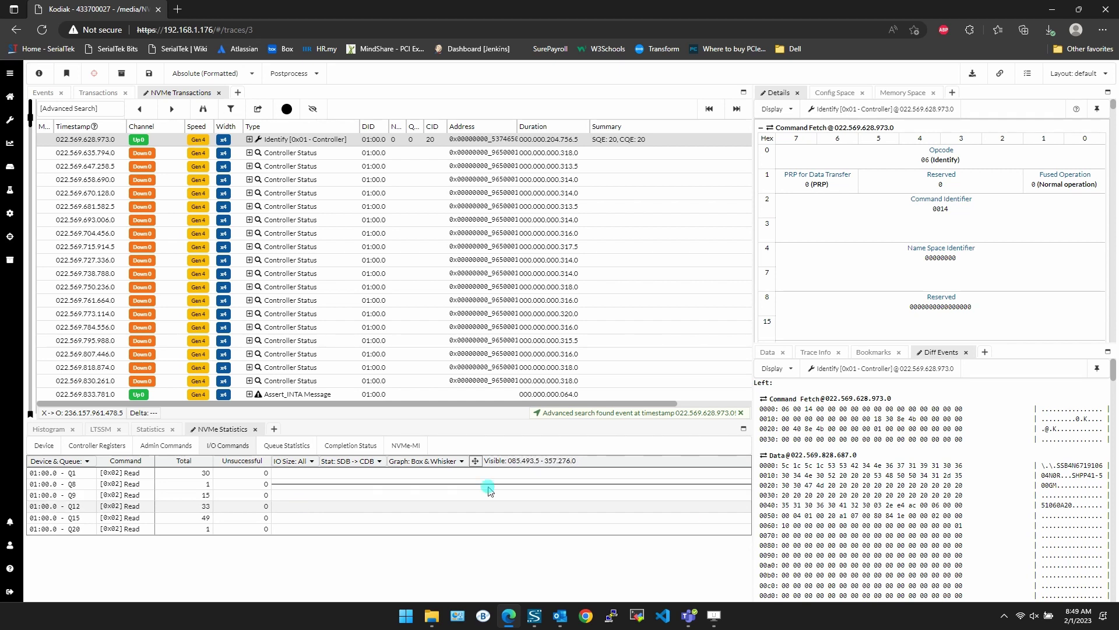
scroll(484, 486, "down", 5)
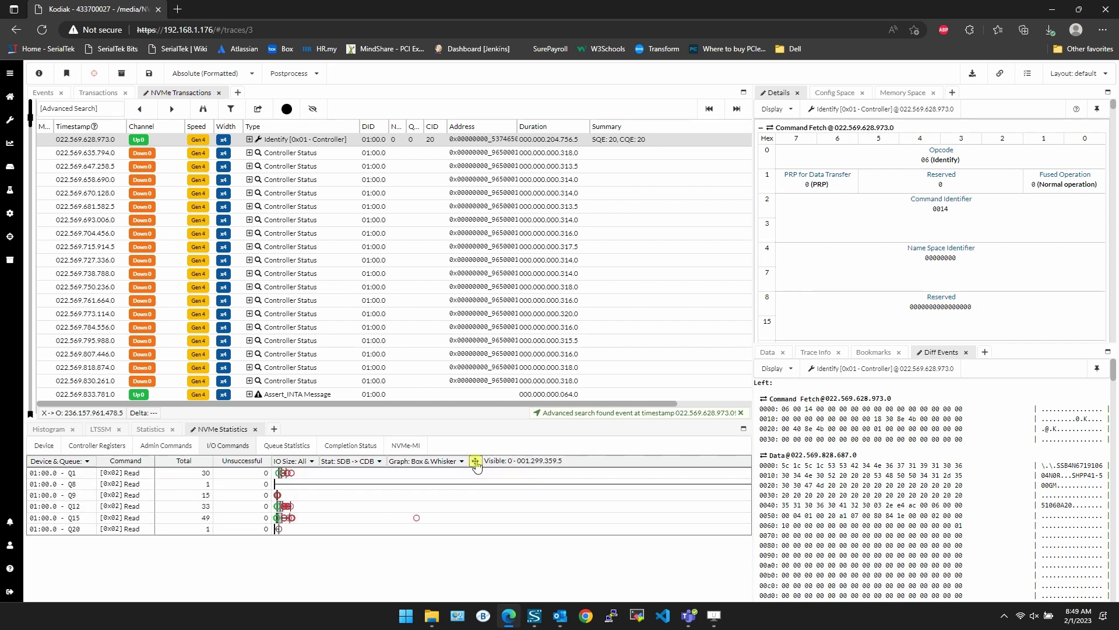
scroll(408, 495, "down", 5)
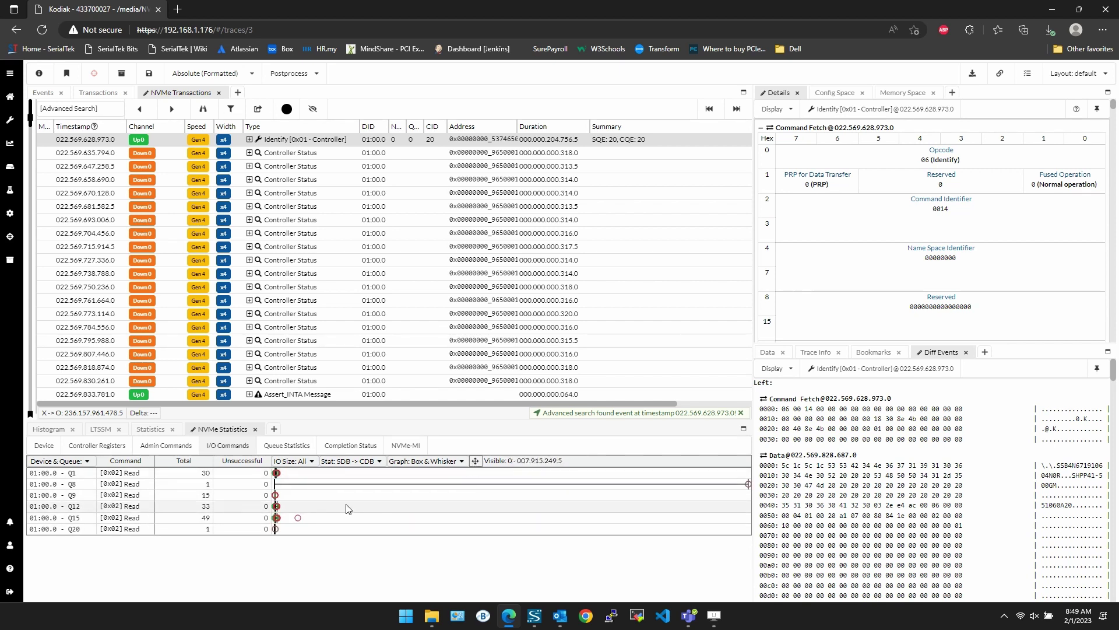
Step: Jump to the next Admin queue command from Queue Statistics, and to the next successful Admin completion from Completion Status
left_click(287, 445)
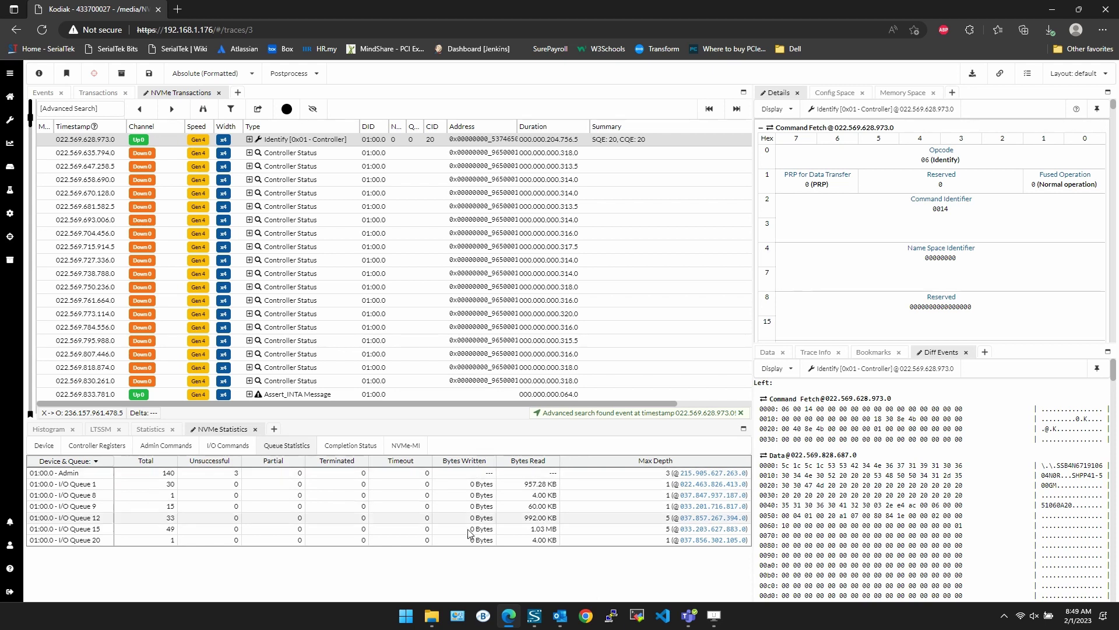
left_click(170, 474)
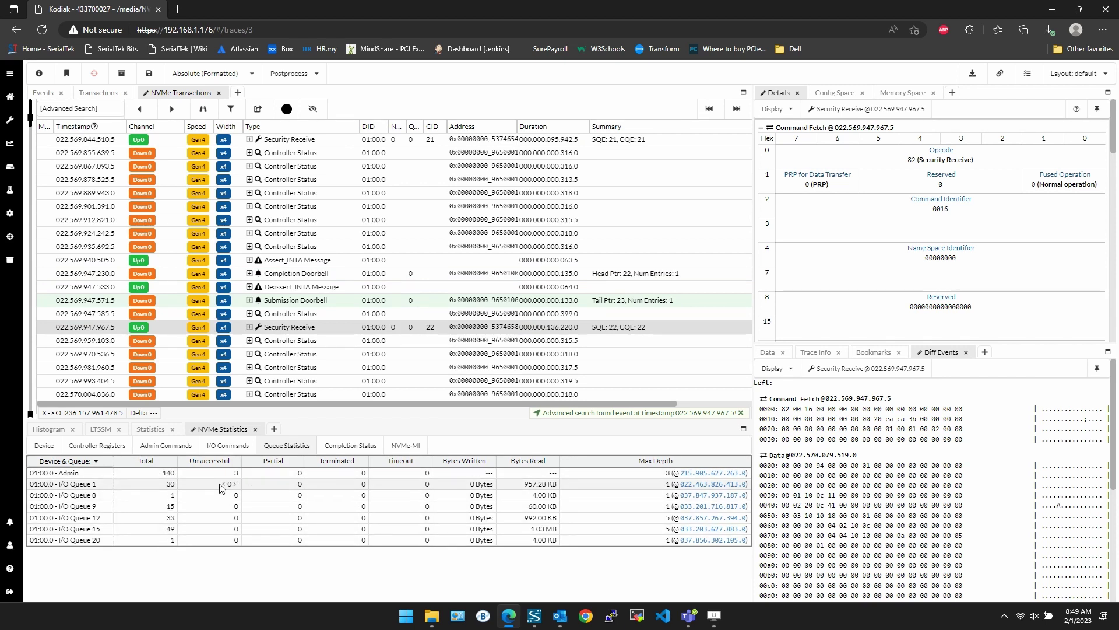
left_click(350, 445)
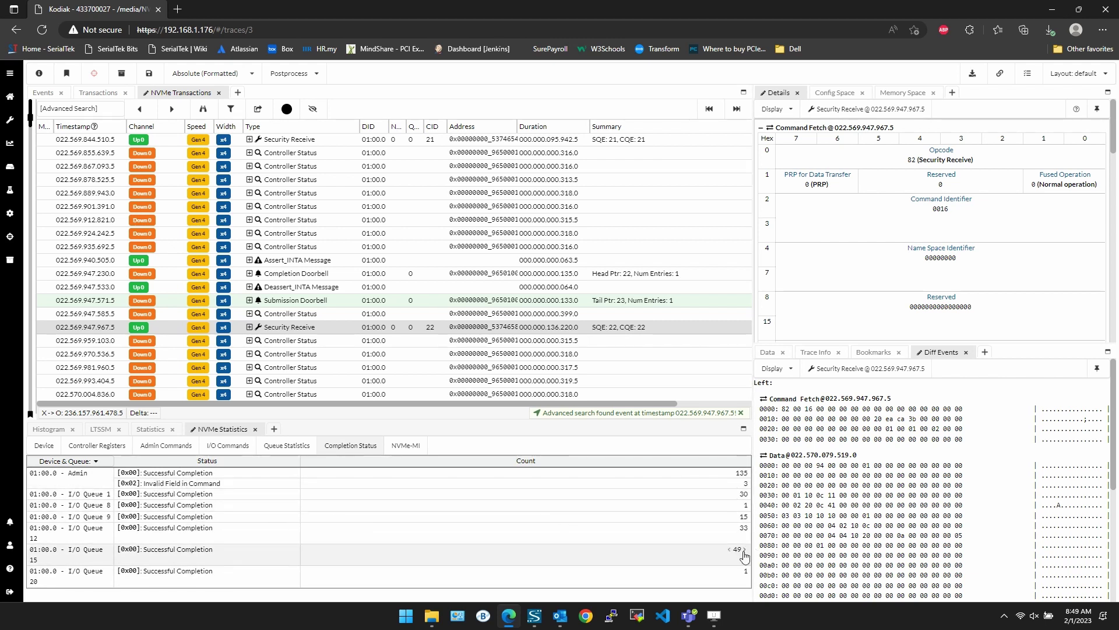
left_click(745, 474)
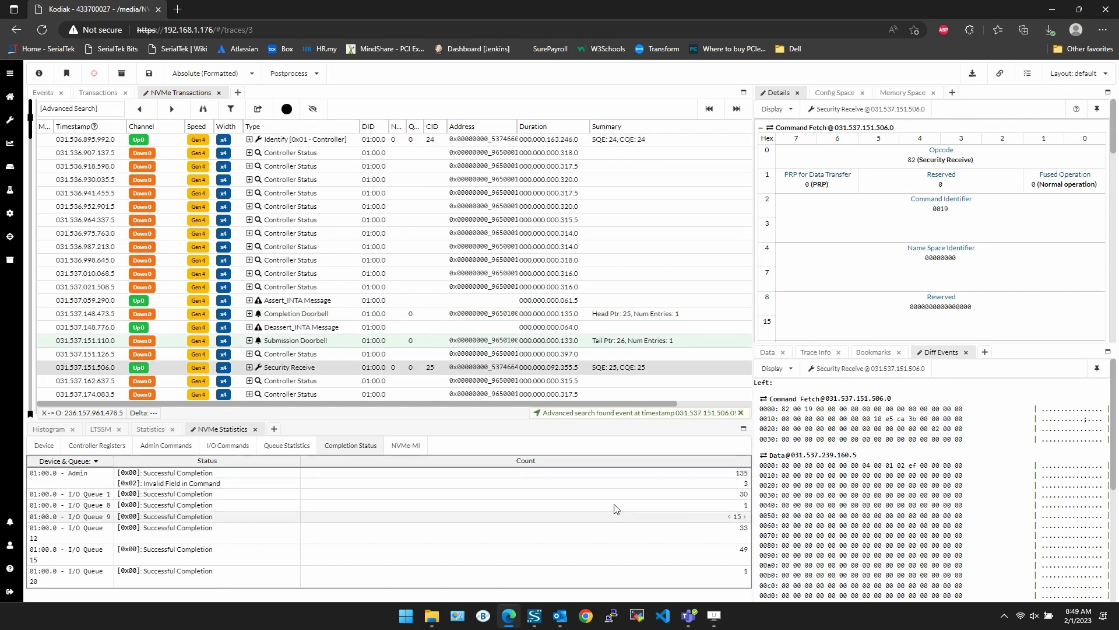
Step: Compare the NVMe-MI statistics with the Admin and I/O Commands statistics, ending on I/O Commands
left_click(412, 447)
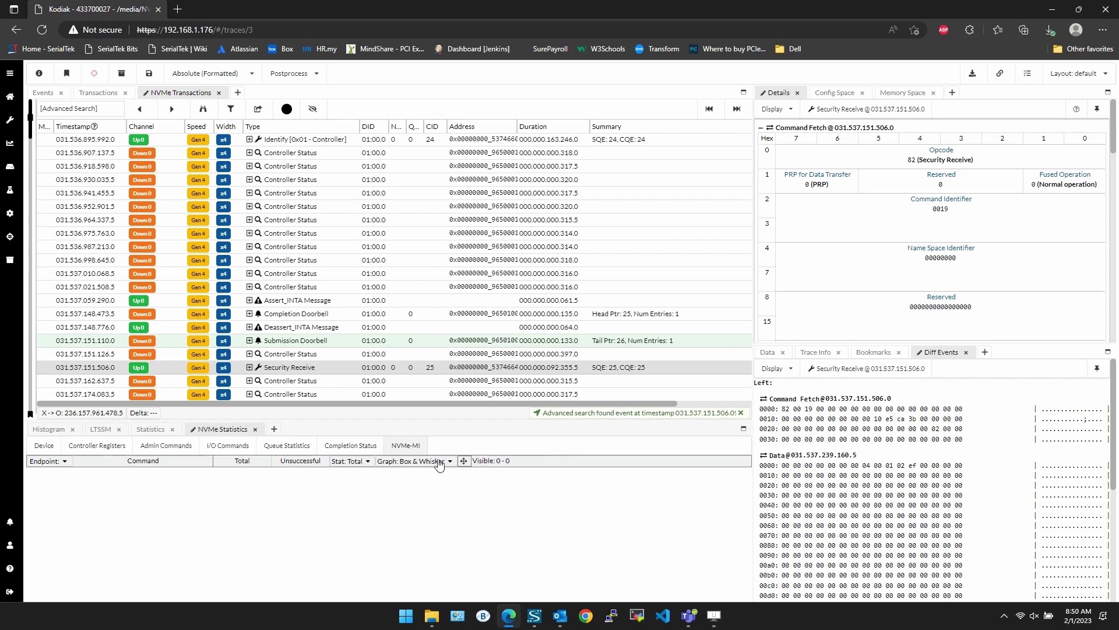
left_click(166, 446)
left_click(228, 445)
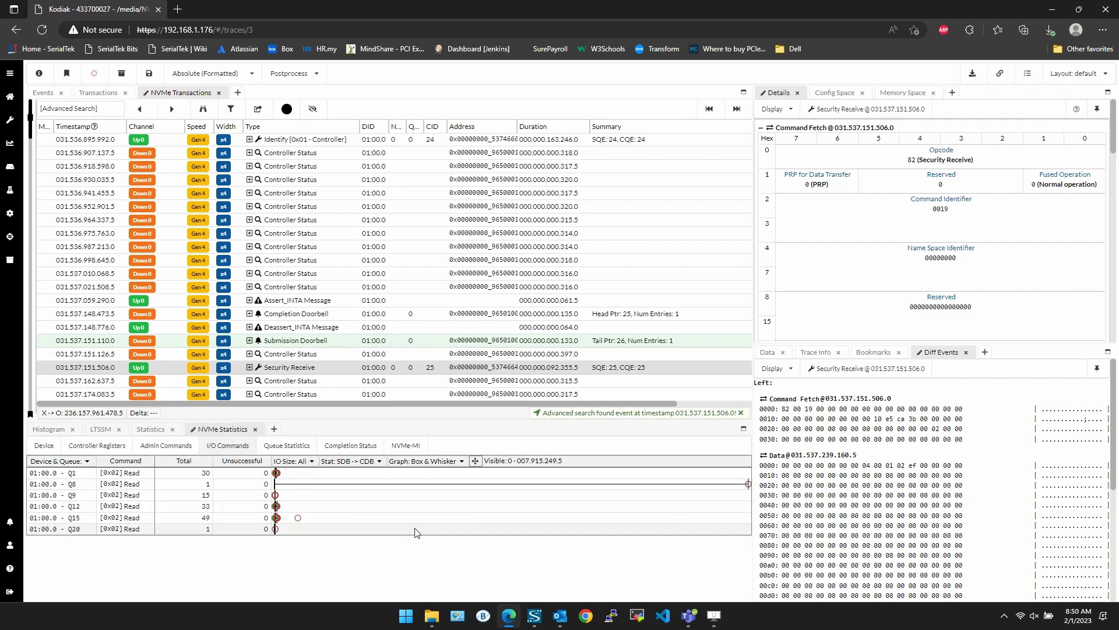
left_click(401, 446)
left_click(226, 447)
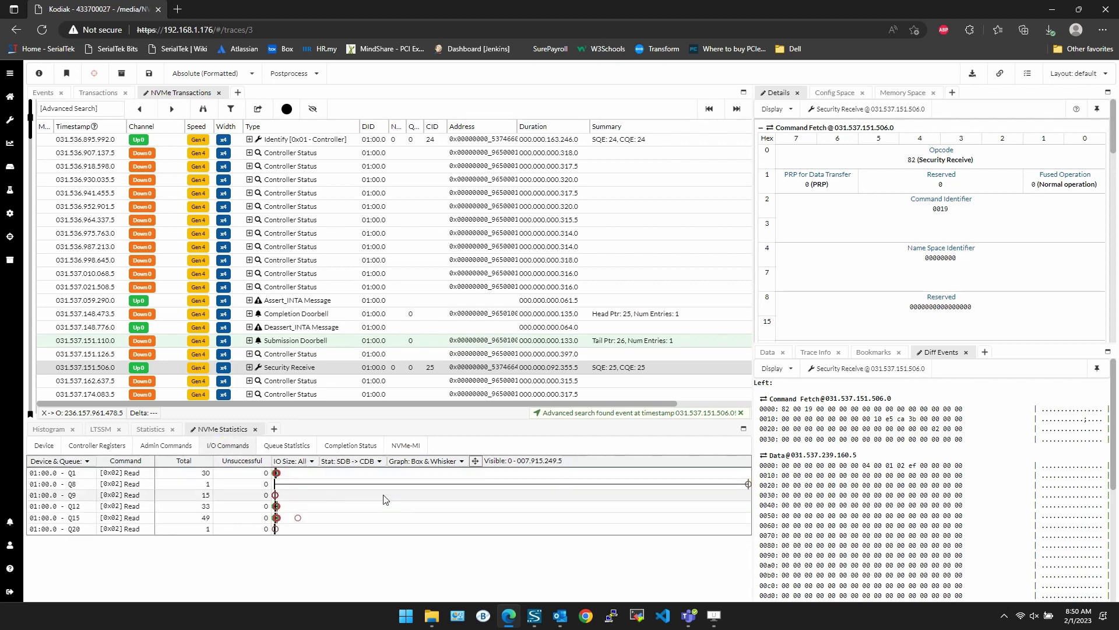